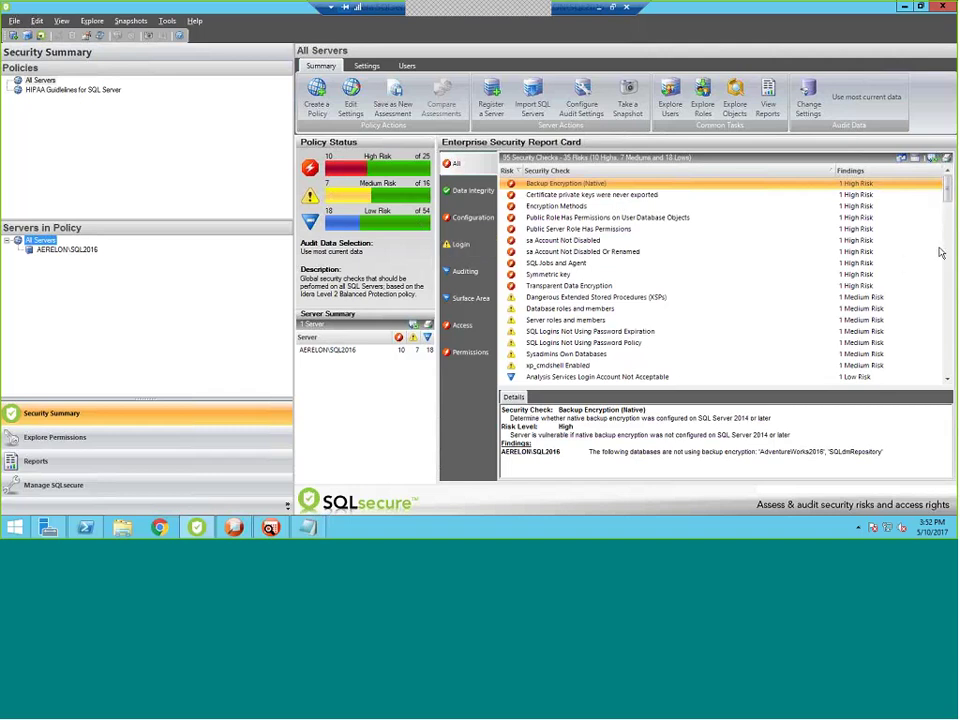
Review the security checks in the All Servers report card, including the details of sa Account Not Disabled and Public Server Role Has Permissions
click(697, 180)
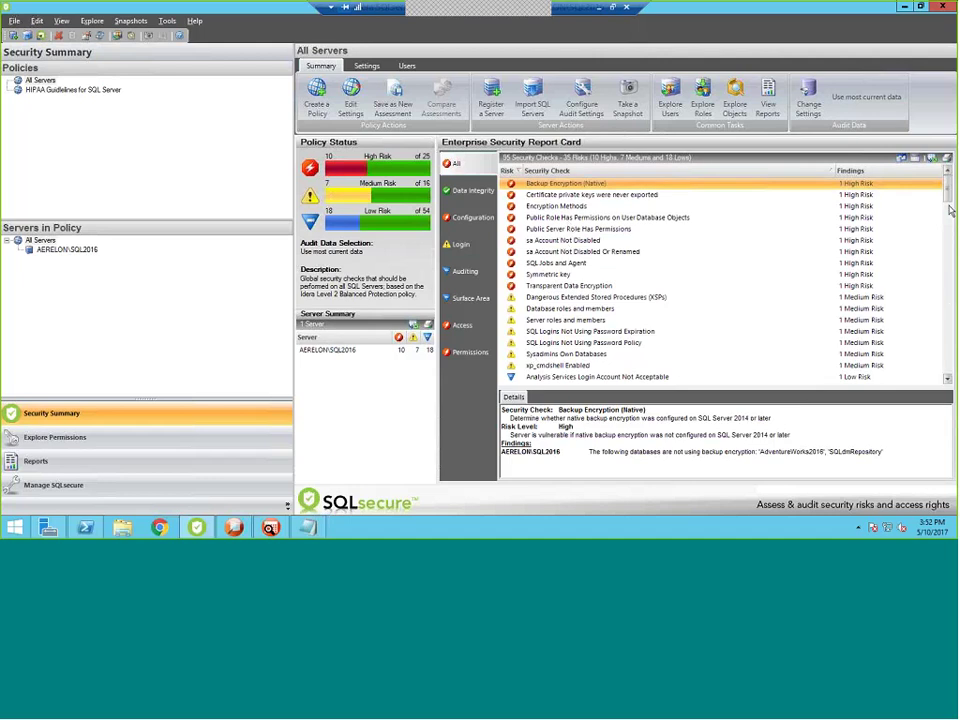
scroll(938, 355, down, 5)
scroll(938, 355, up, 3)
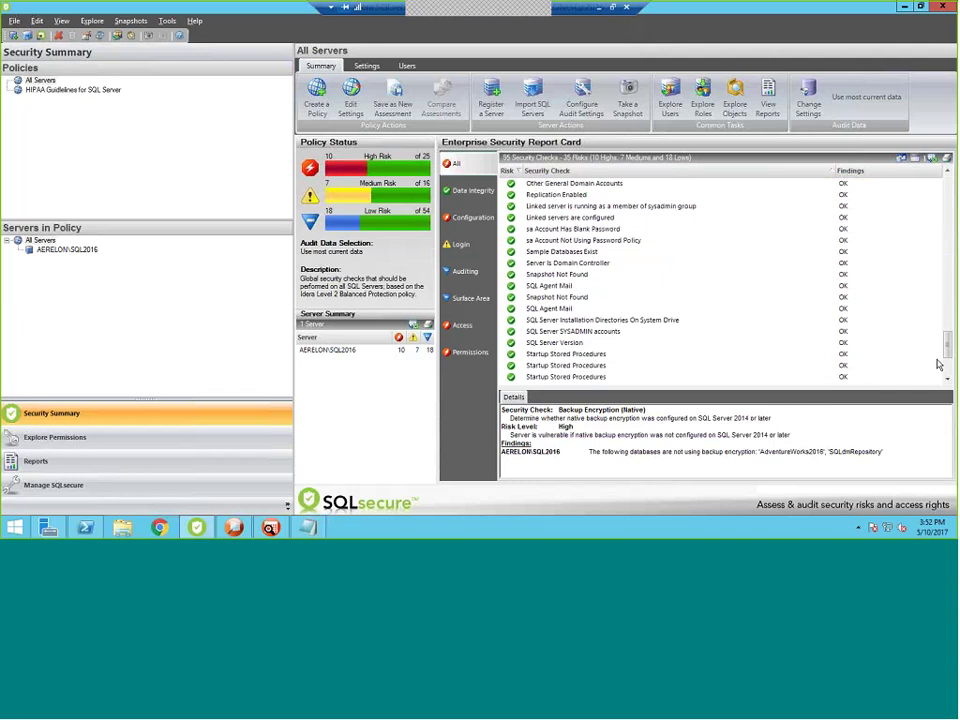
scroll(940, 346, up, 5)
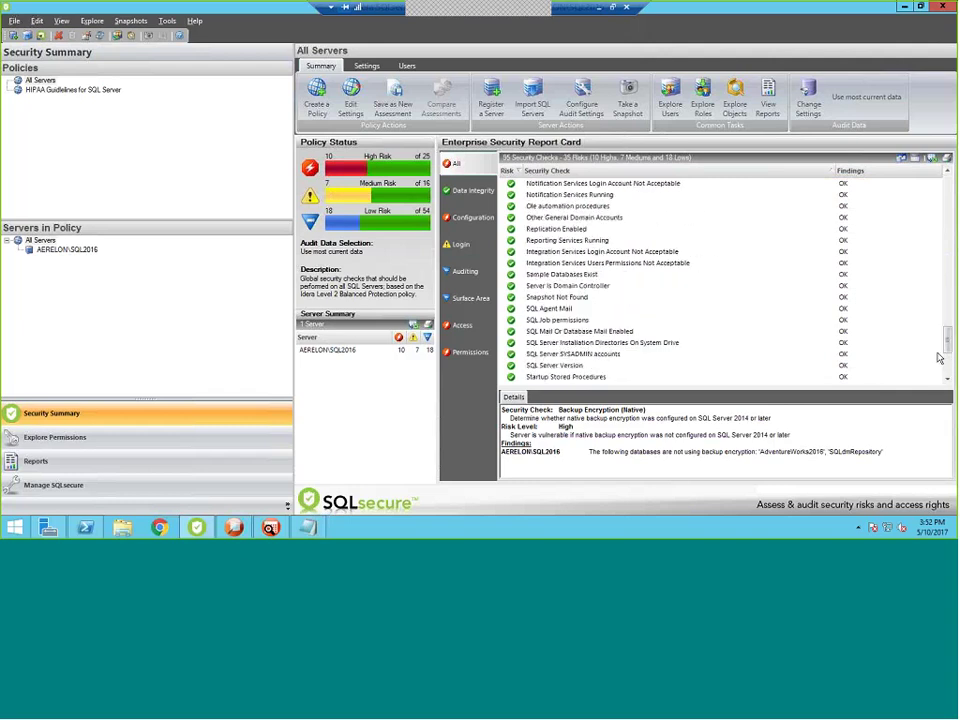
scroll(949, 237, up, 5)
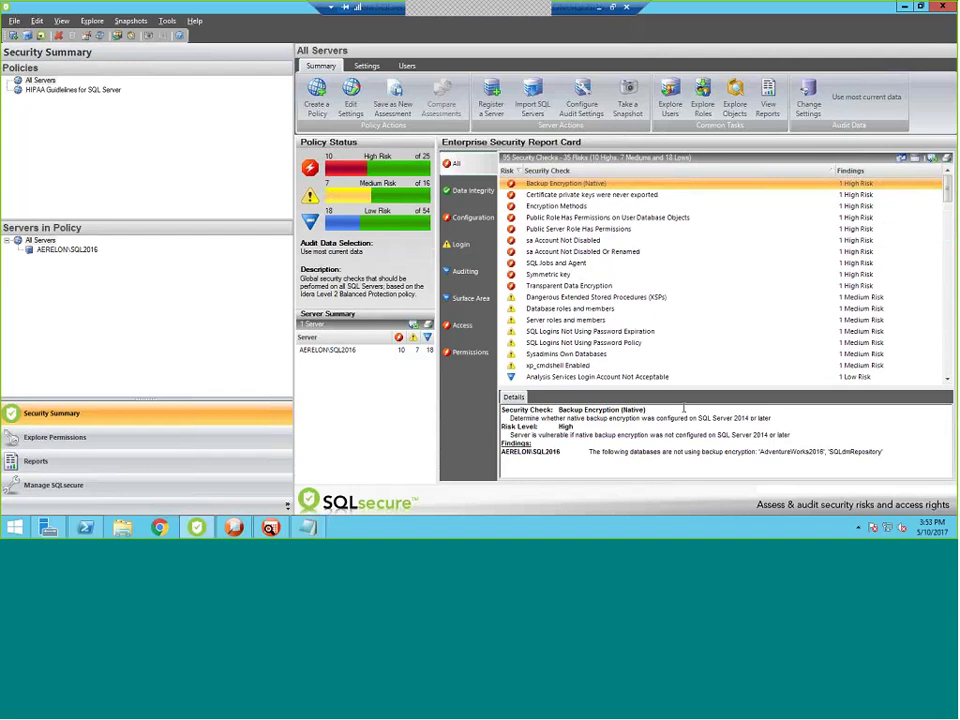
click(588, 241)
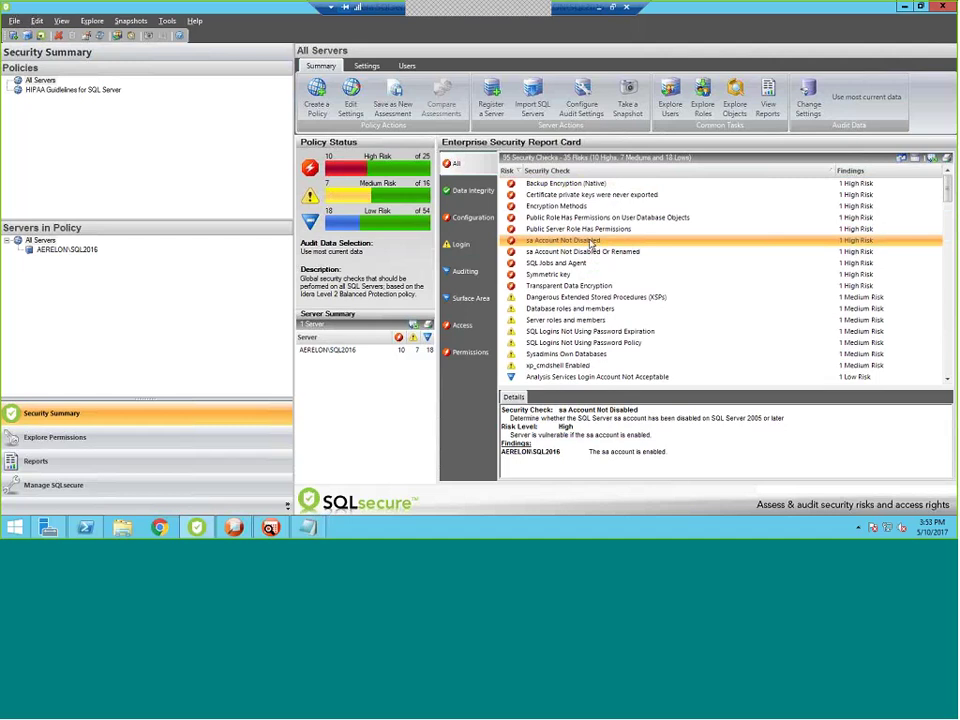
key(Up)
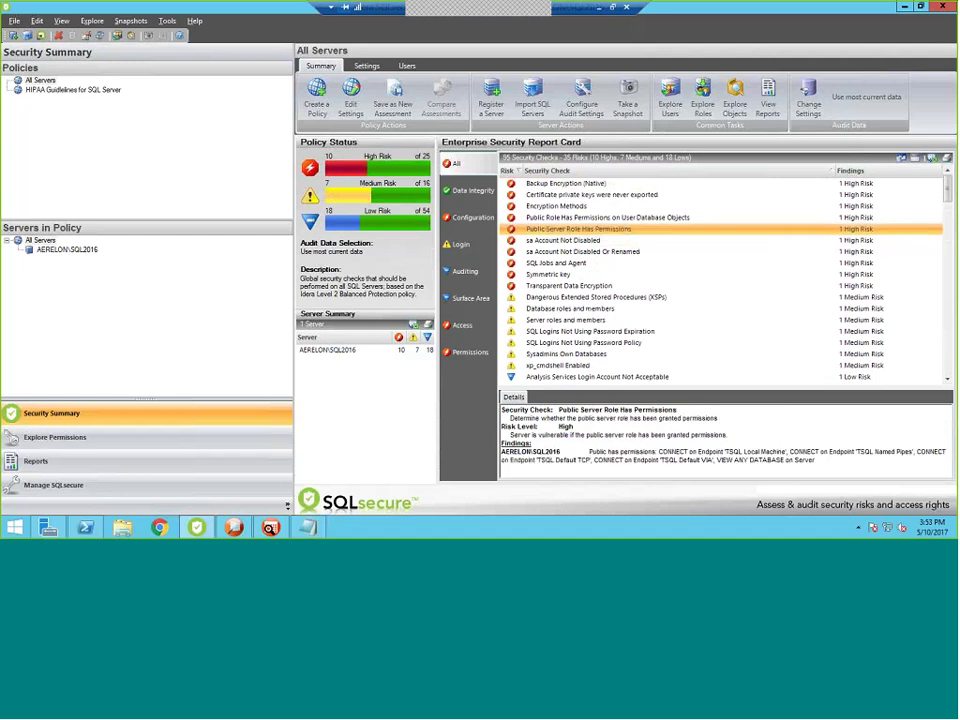
Start creating a new policy from All Servers and browse the list of existing policy templates
right_click(40, 80)
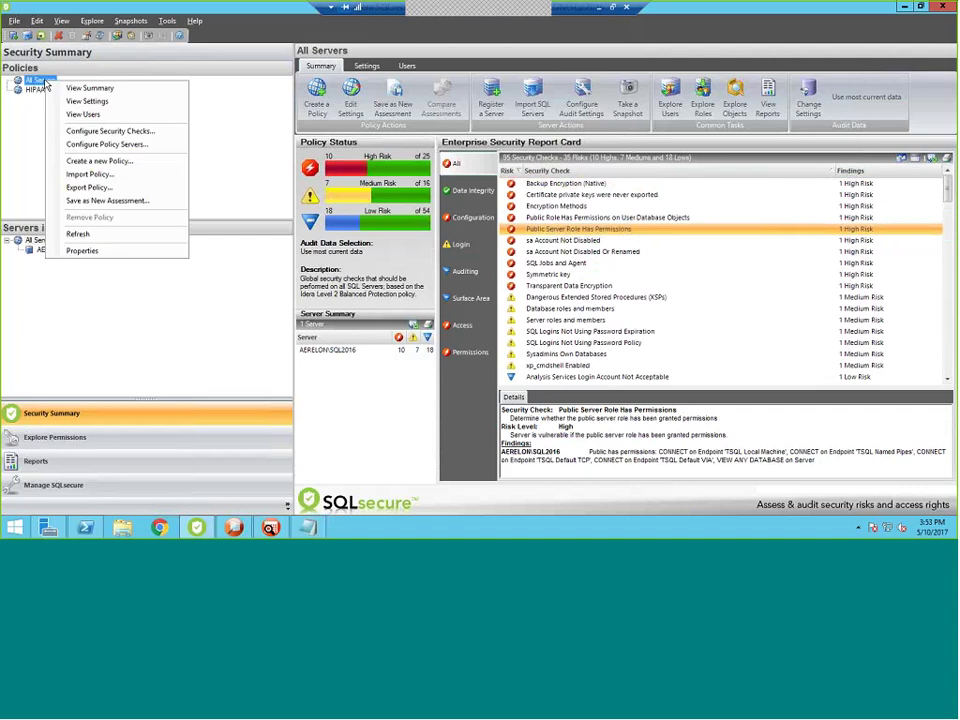
click(108, 161)
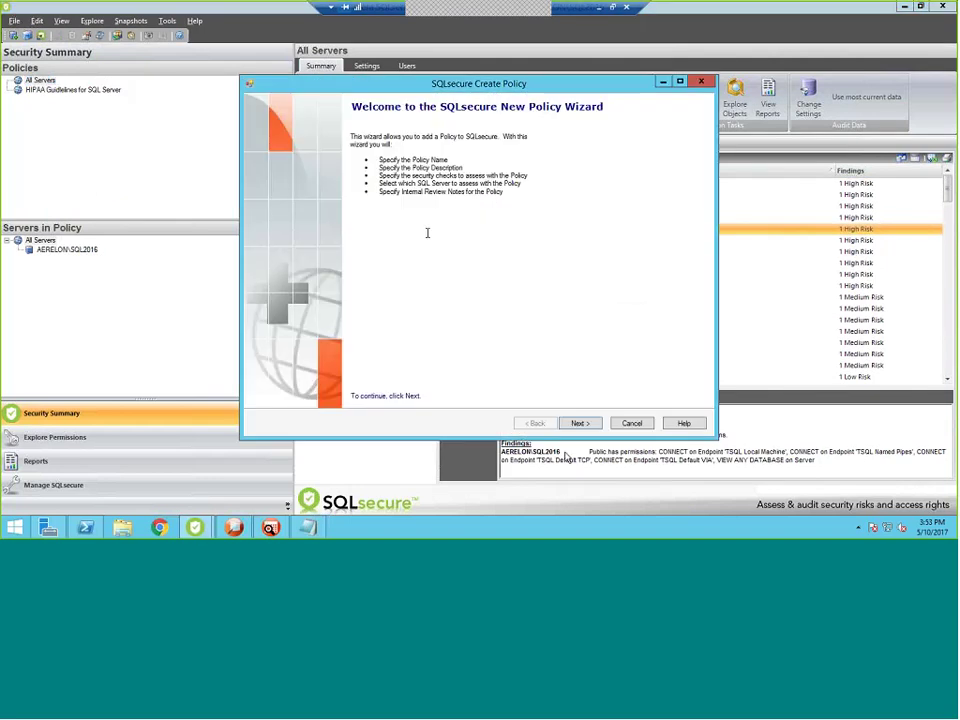
click(579, 423)
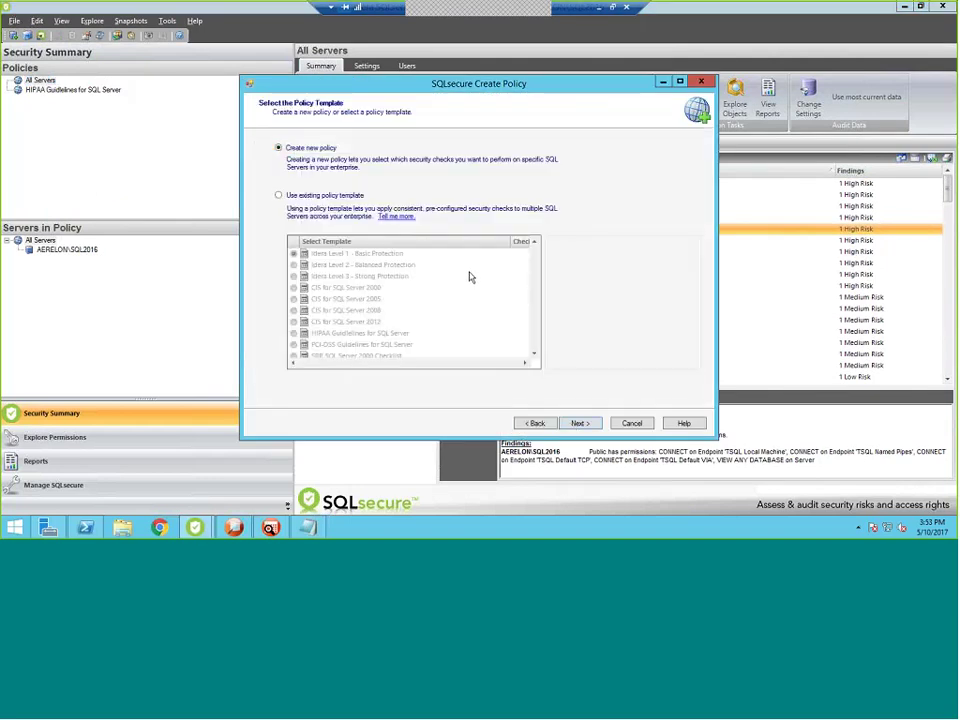
click(316, 196)
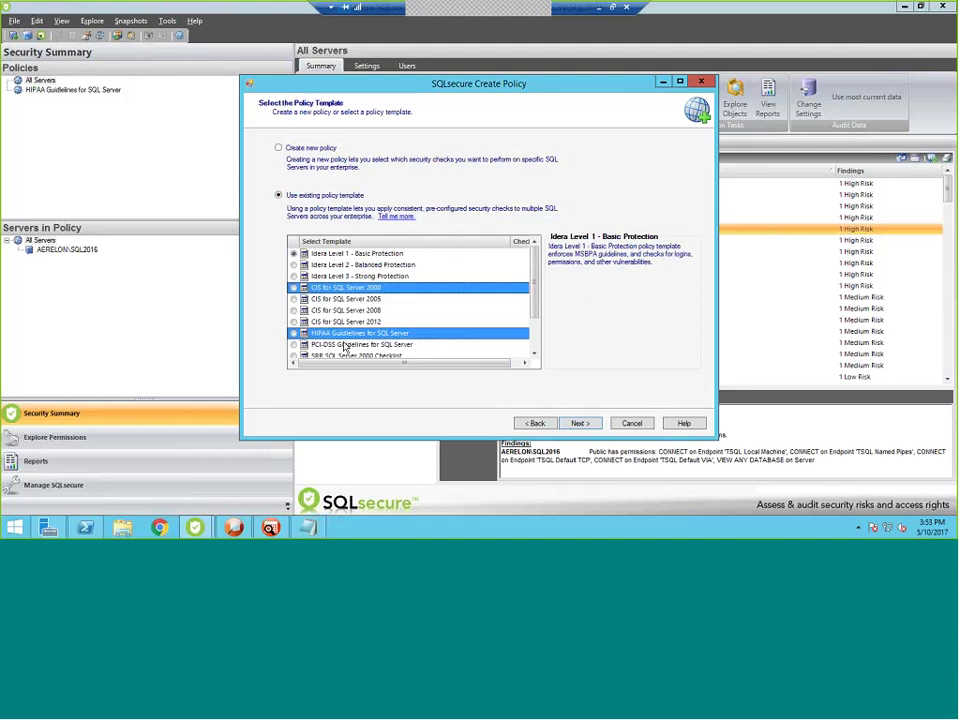
scroll(400, 352, down, 1)
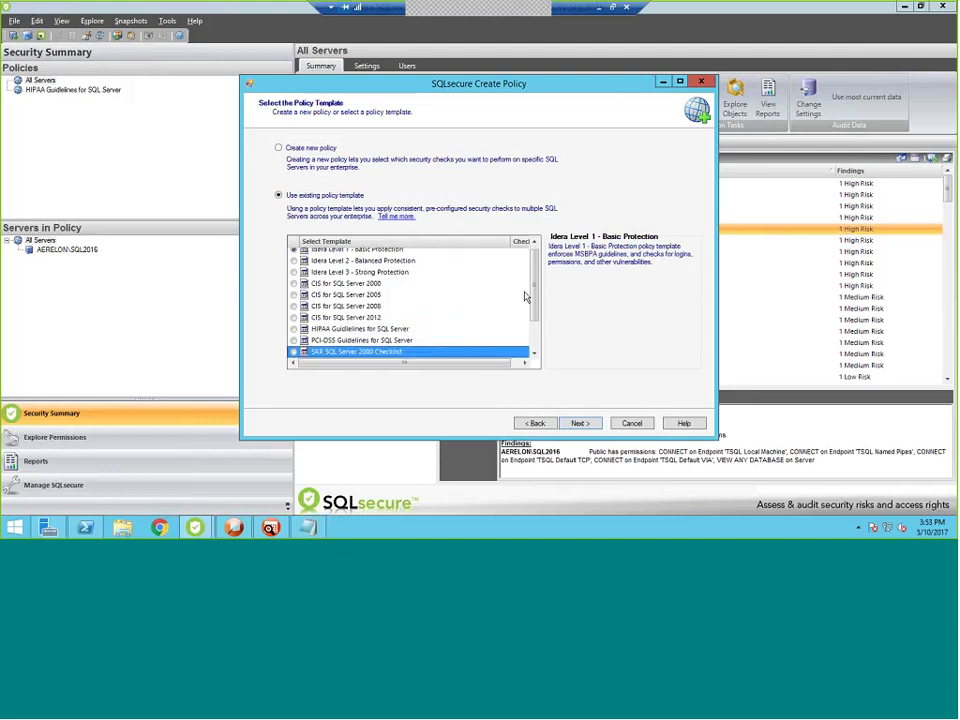
drag(532, 297, 539, 268)
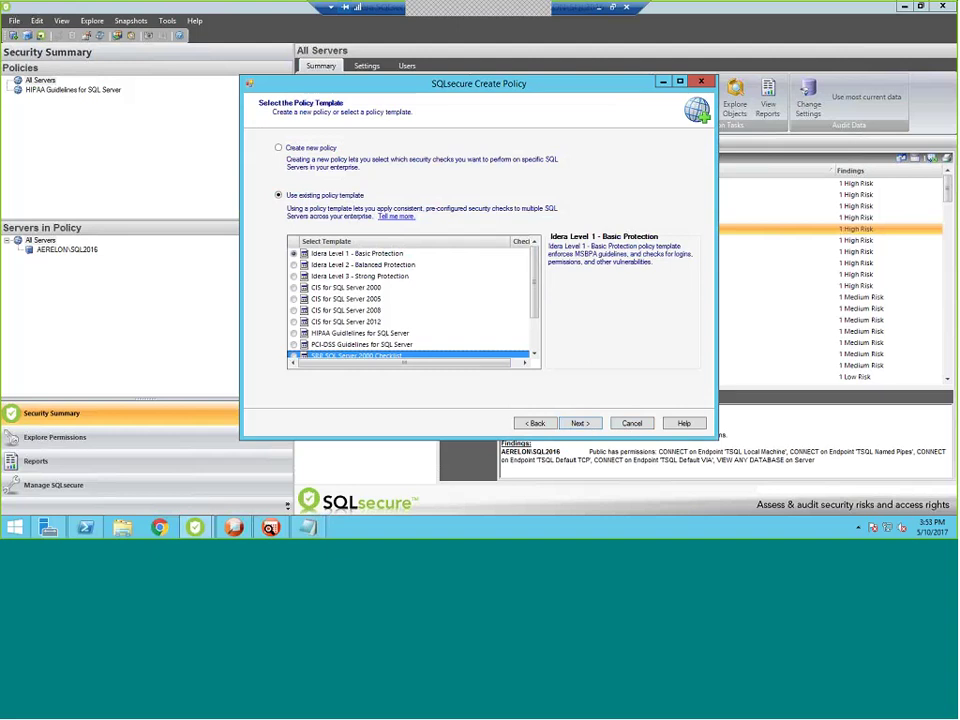
Choose to create a new policy without a template and name it My policy
click(282, 150)
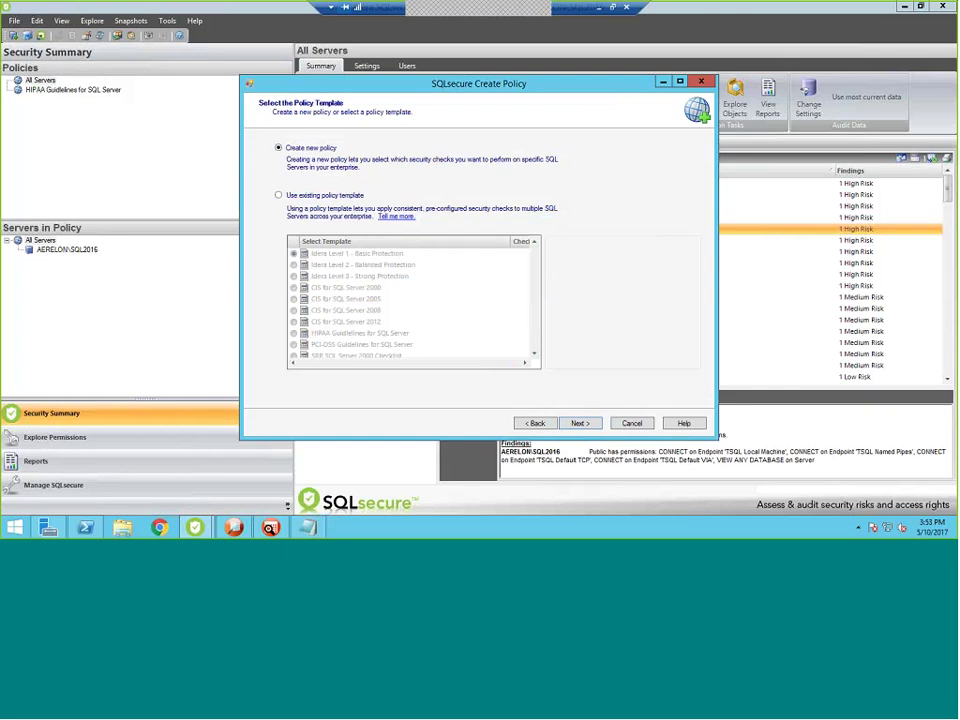
click(580, 423)
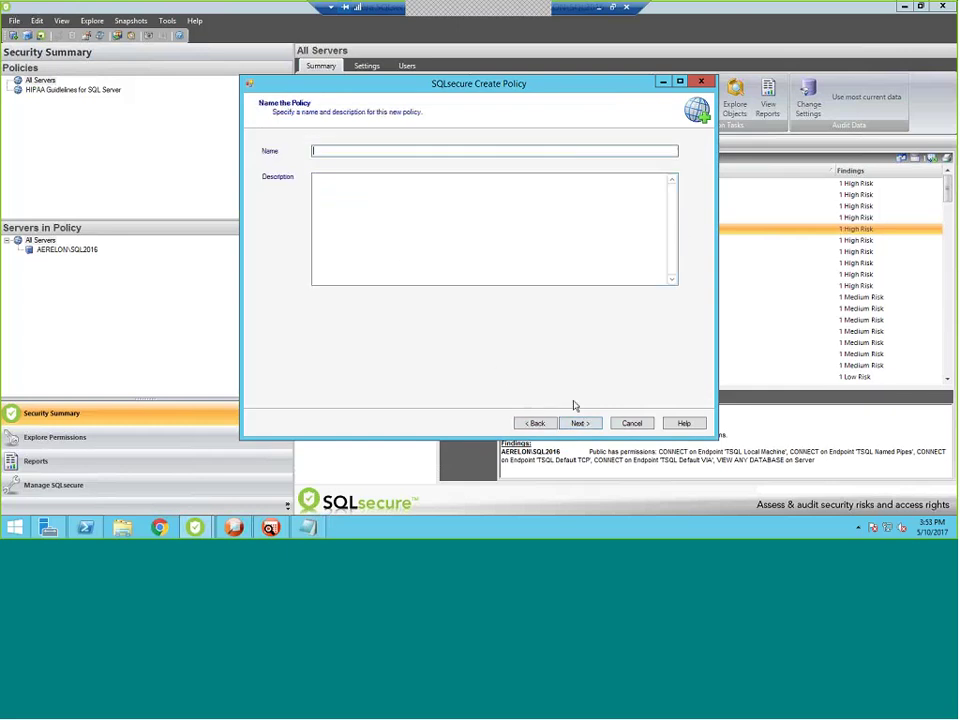
text(My policy)
click(580, 423)
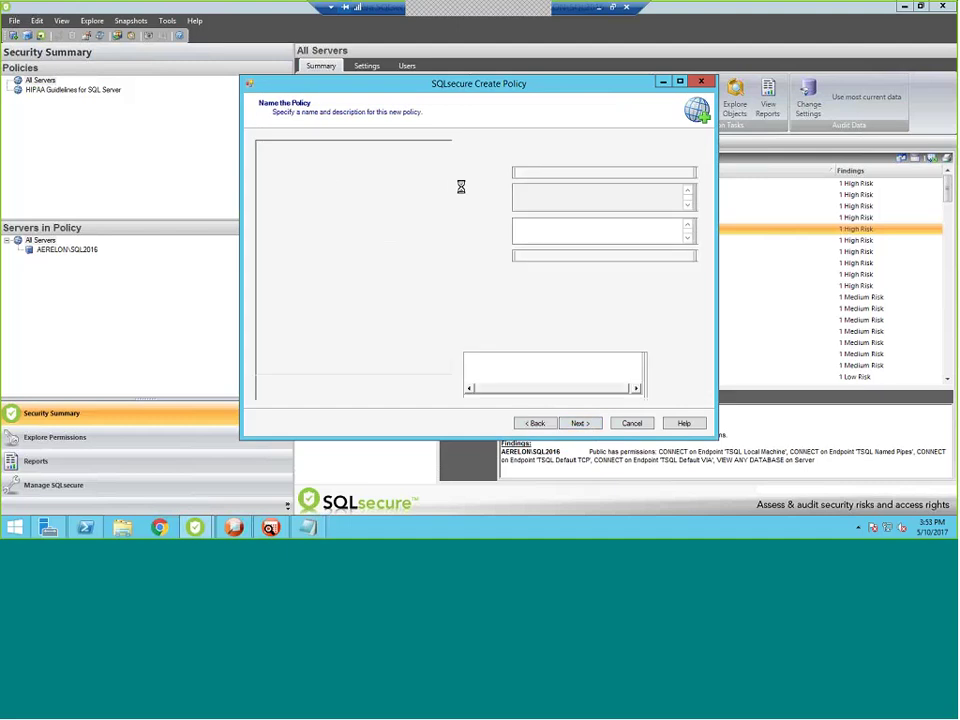
Examine the settings of several default Access security checks, including Files On Drives Not Using NTFS and Fixed Roles Assigned To public Or guest
click(340, 227)
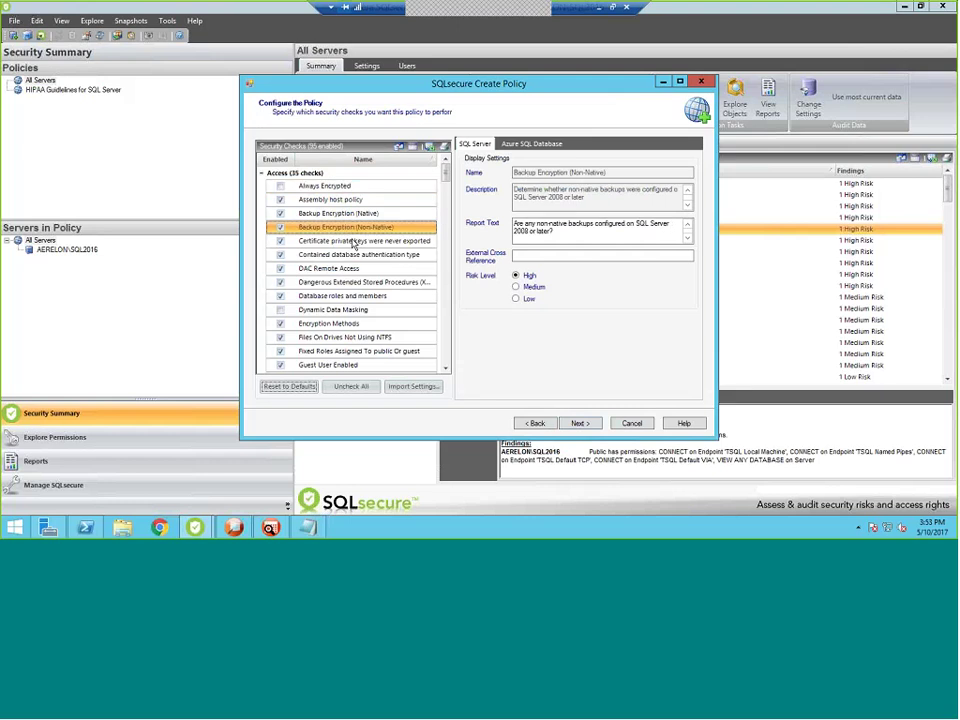
click(340, 241)
click(350, 282)
click(346, 338)
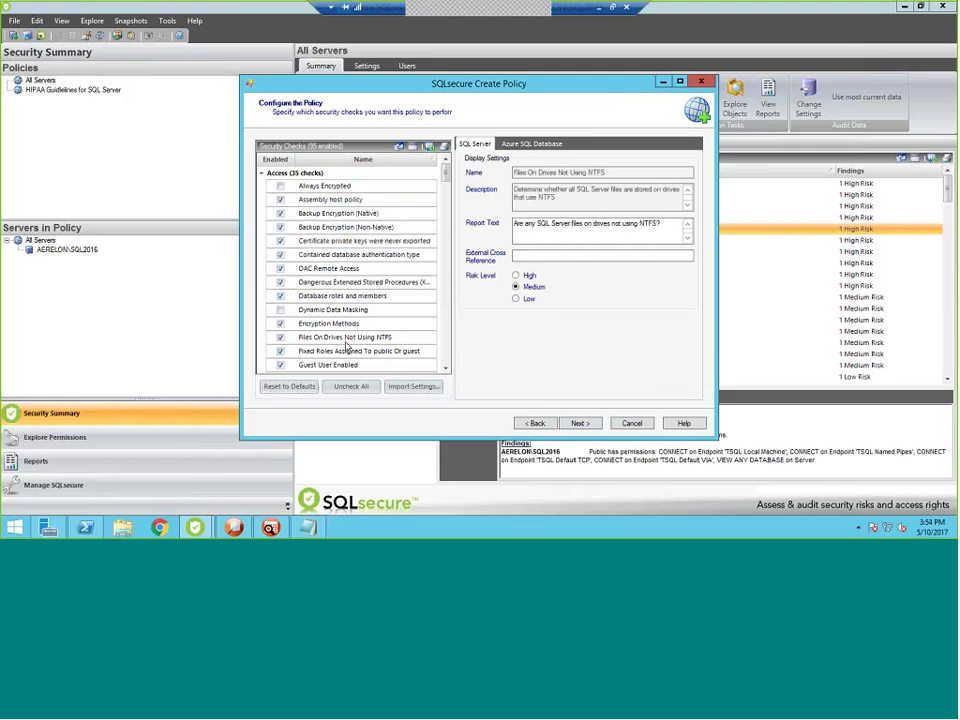
click(347, 351)
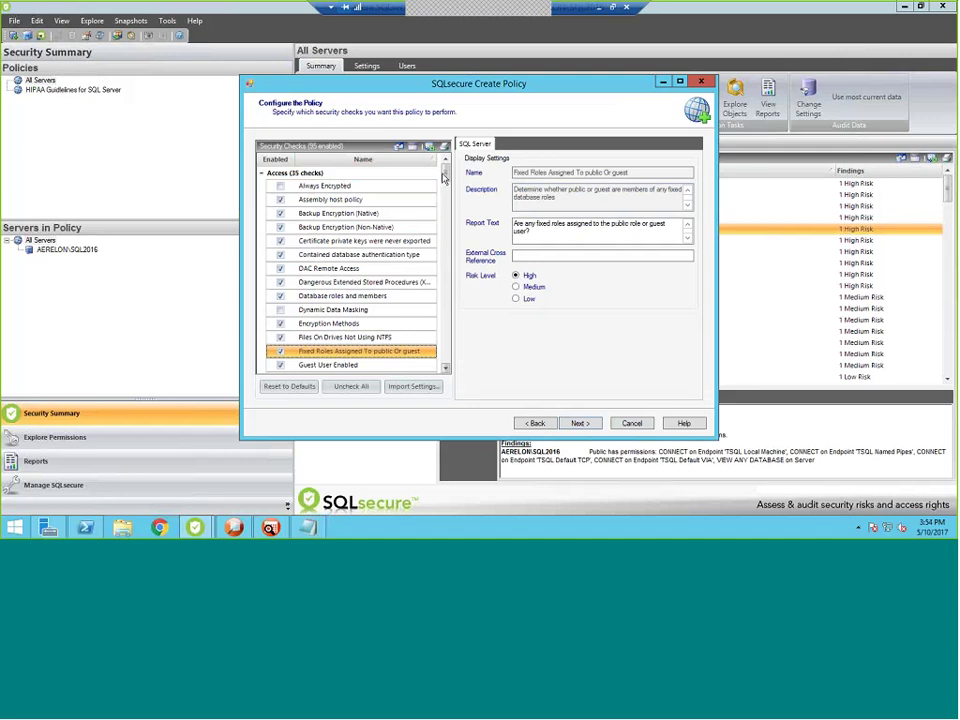
scroll(350, 280, down, 1)
Go back to the template choice and try to base the policy on the HIPAA Guidelines for SQL Server template
click(536, 423)
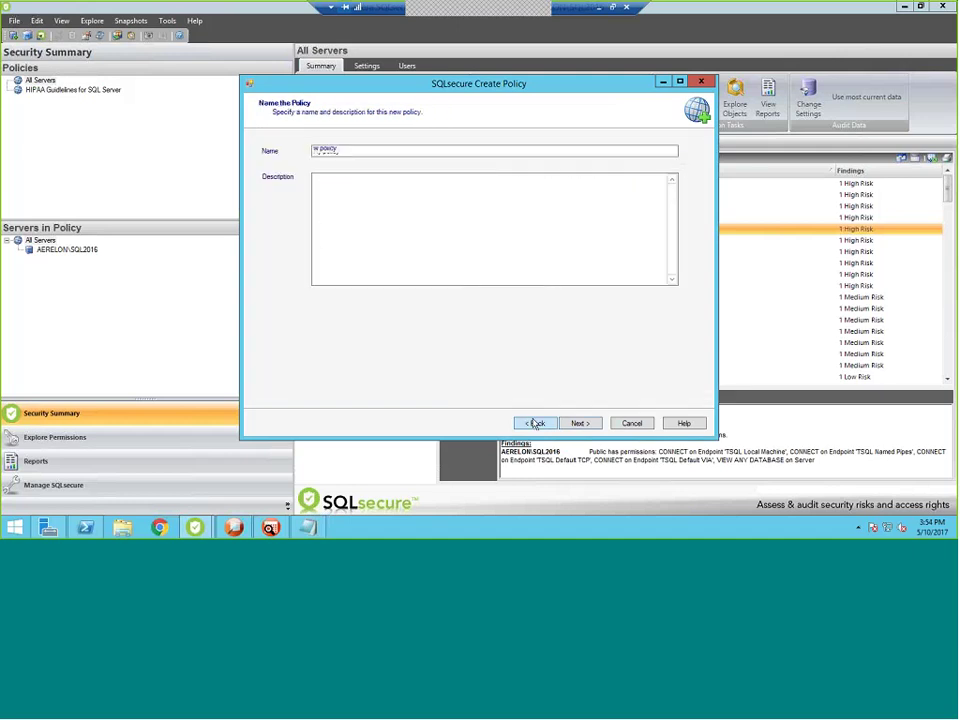
click(536, 423)
click(310, 196)
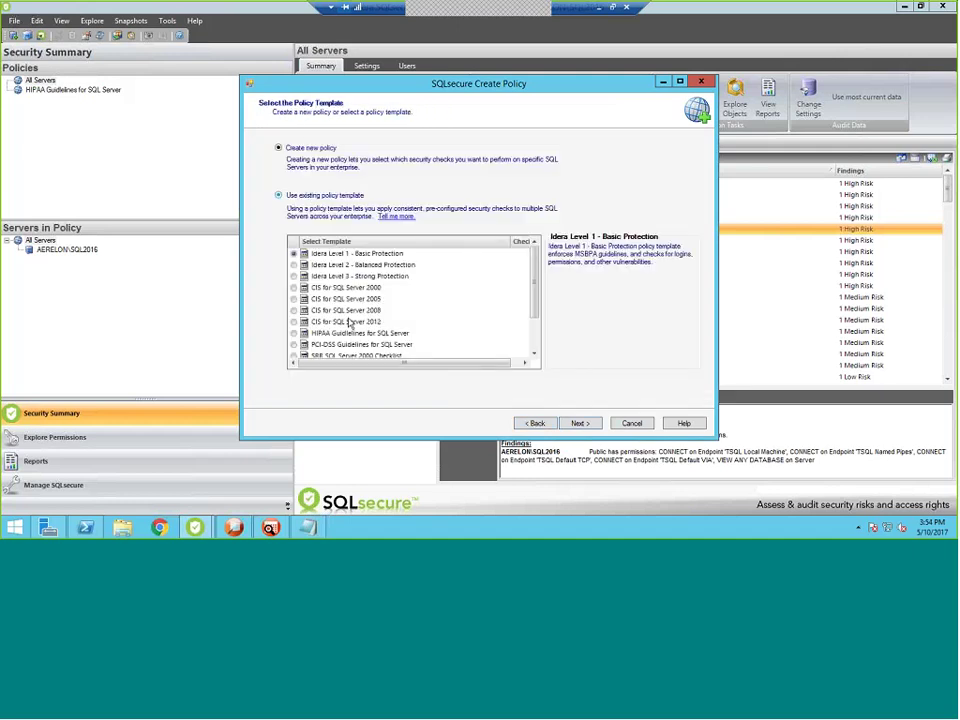
click(340, 333)
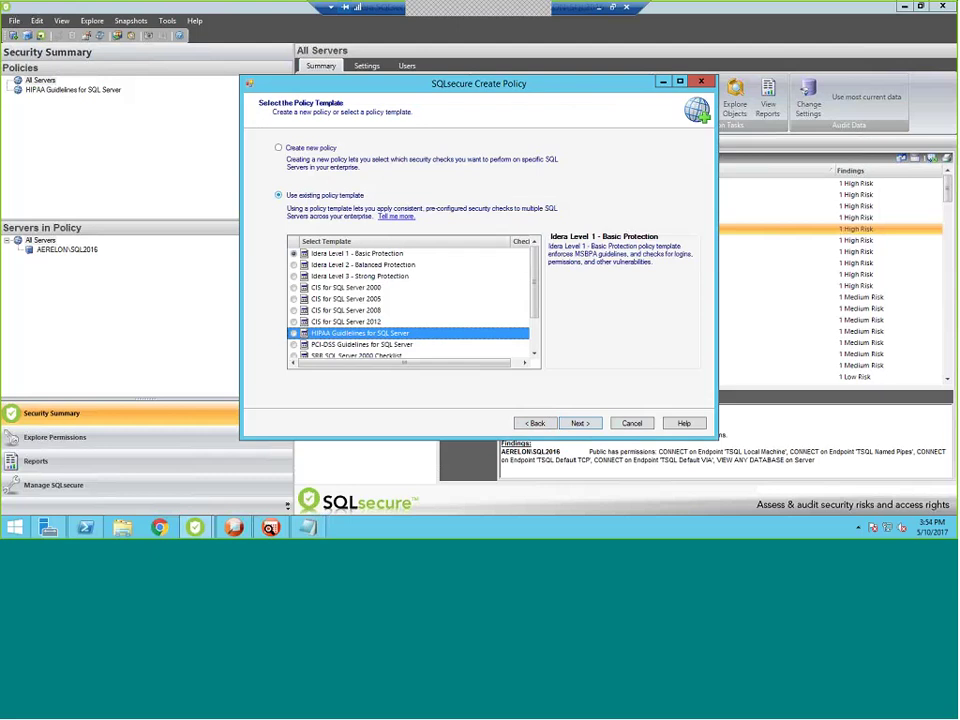
click(293, 334)
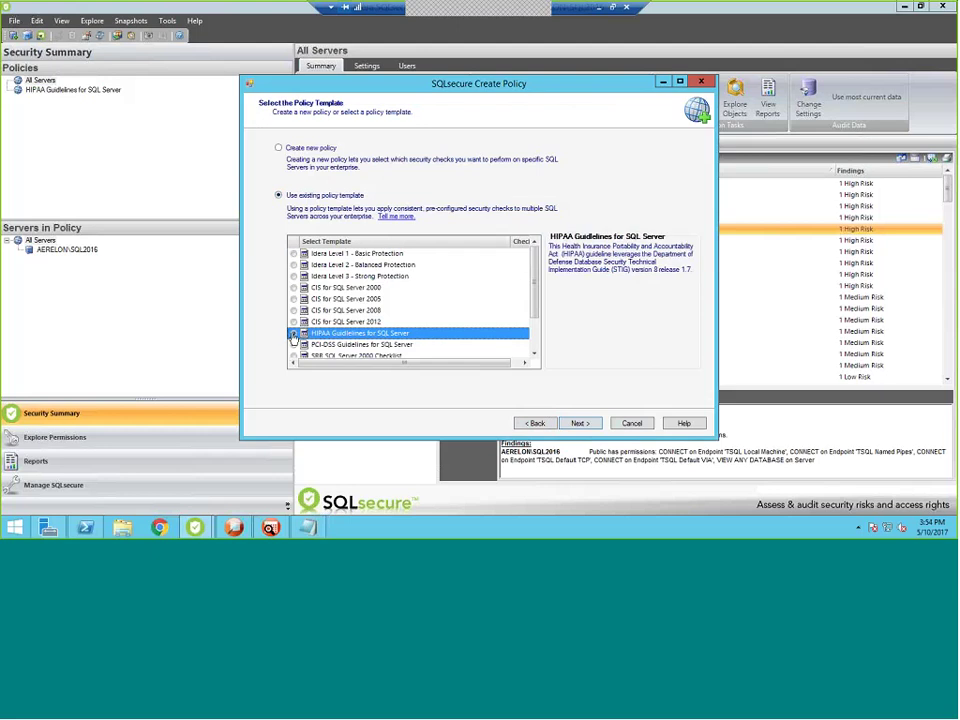
click(579, 423)
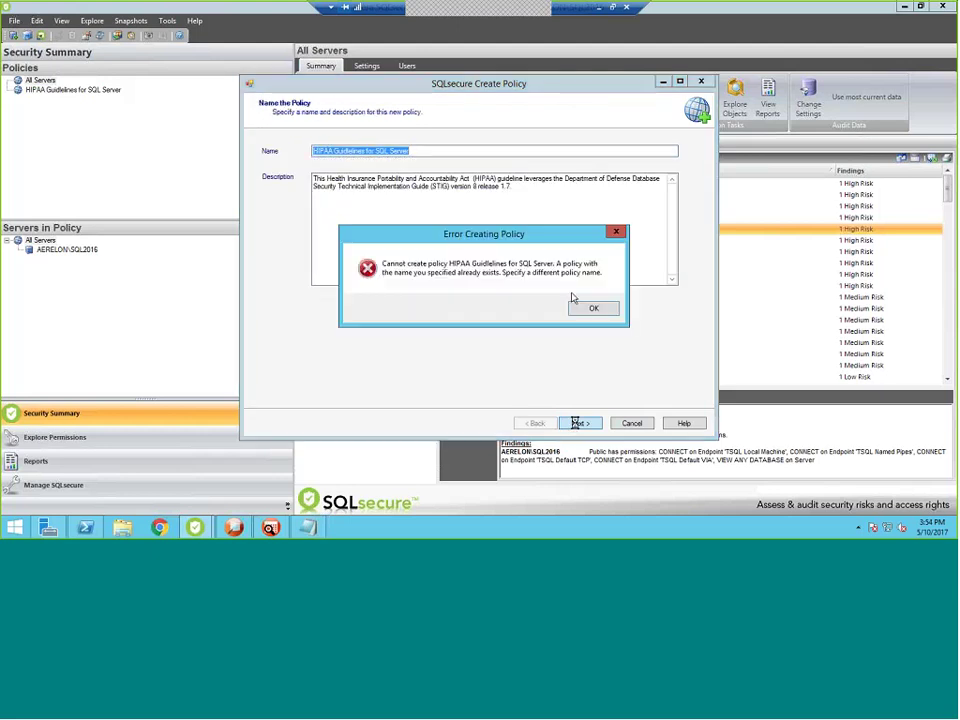
click(587, 306)
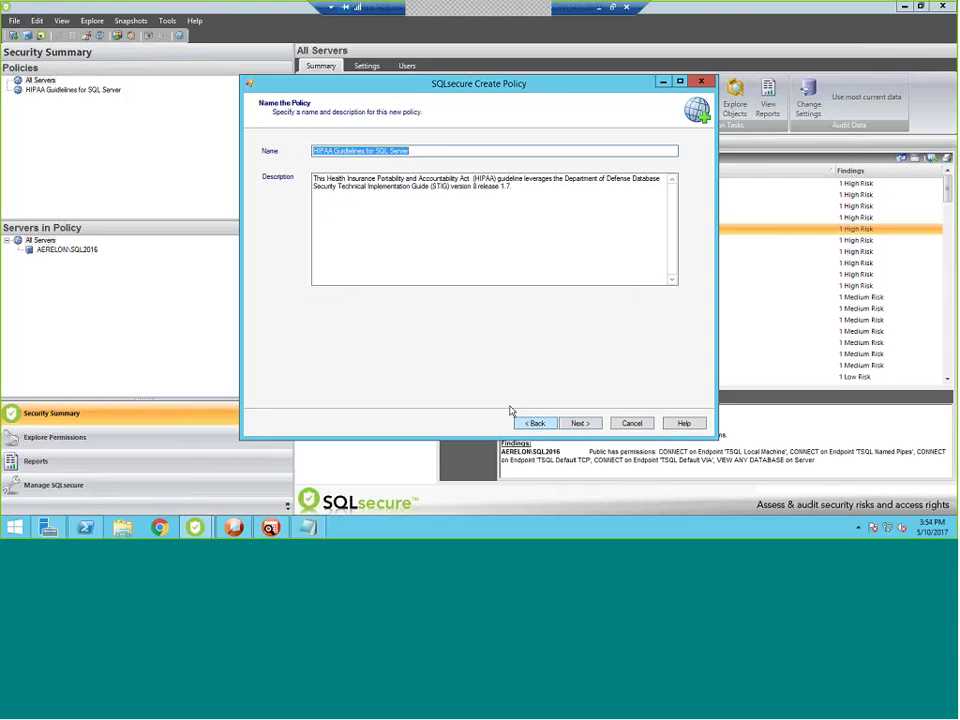
Base the policy on the PCI-DSS Guidelines for SQL Server template instead and proceed to its security checks
click(536, 423)
click(293, 344)
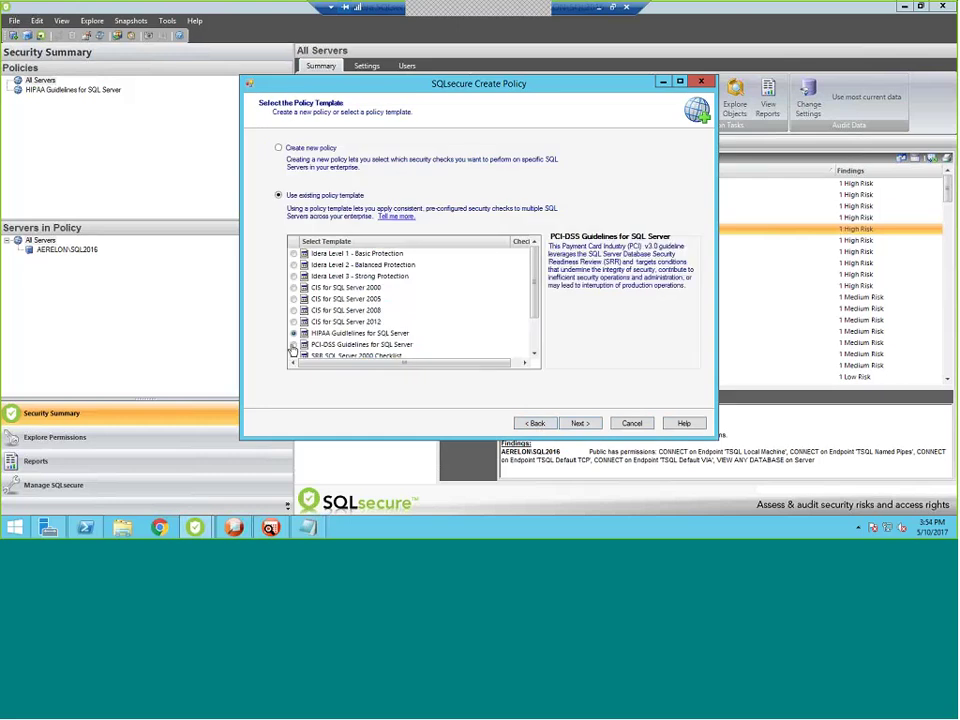
click(590, 424)
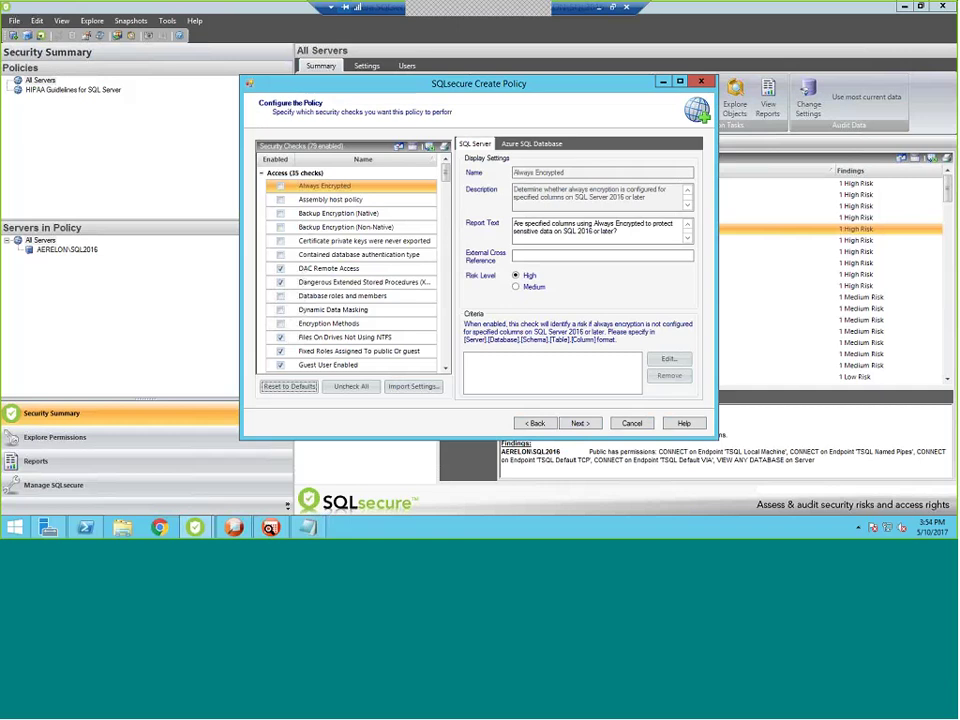
Examine the external cross references of the PCI-DSS checks, from DAC Remote Access to Startup Stored Procedures, and cancel the policy creation
click(330, 199)
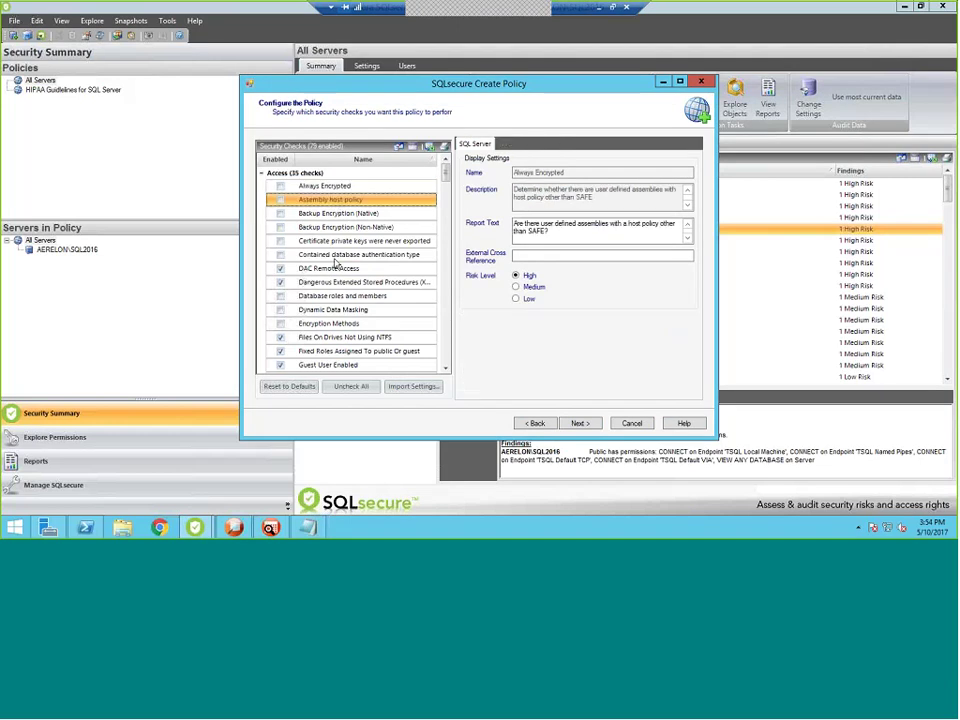
click(360, 268)
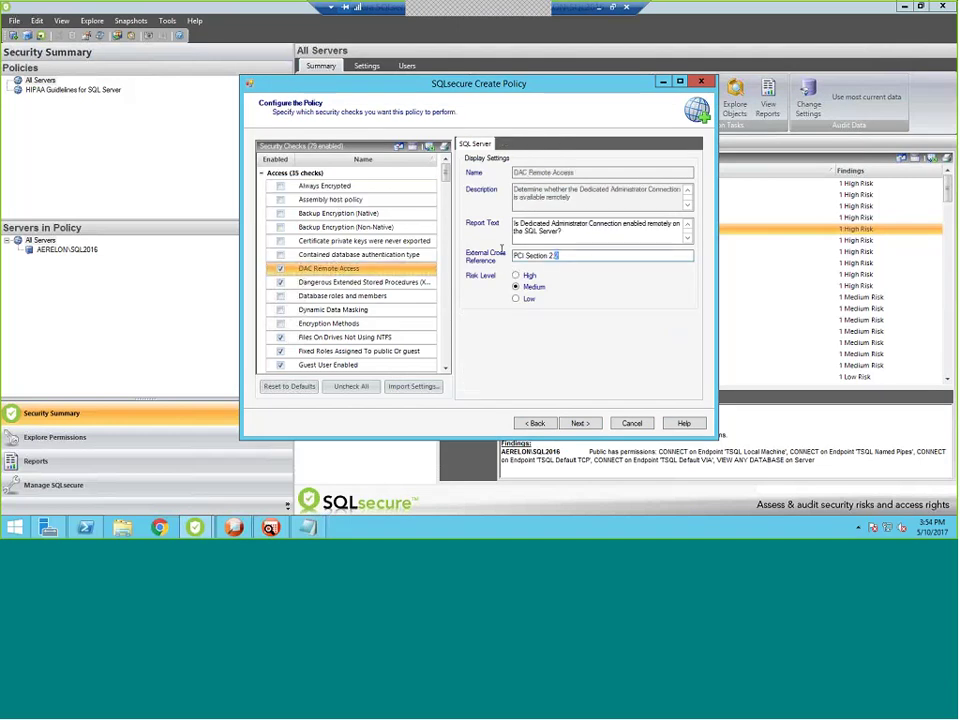
drag(585, 258, 489, 254)
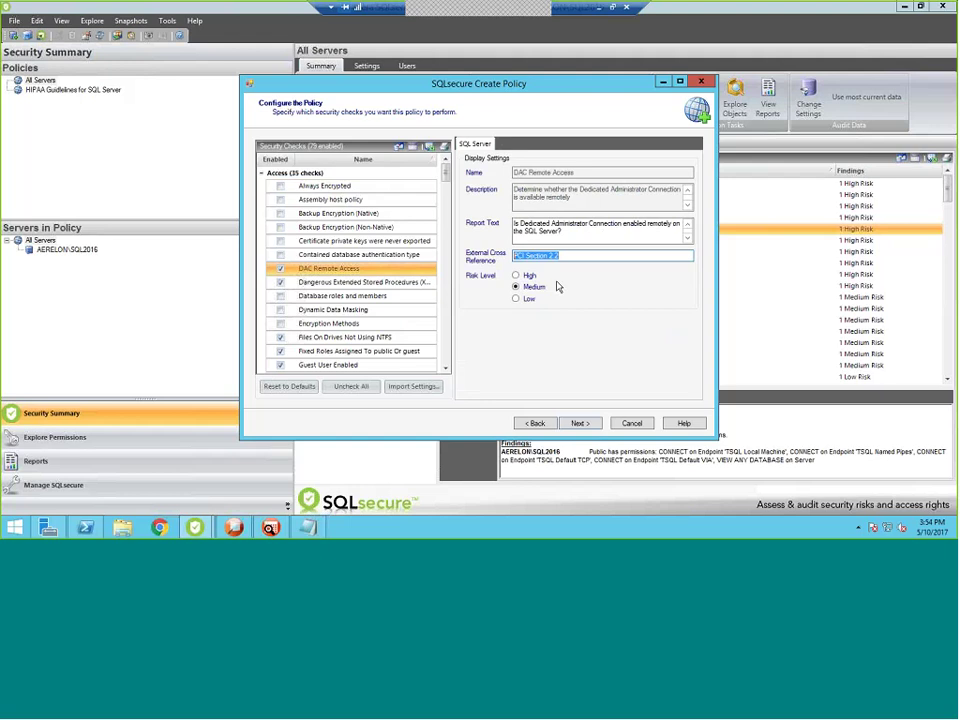
click(390, 282)
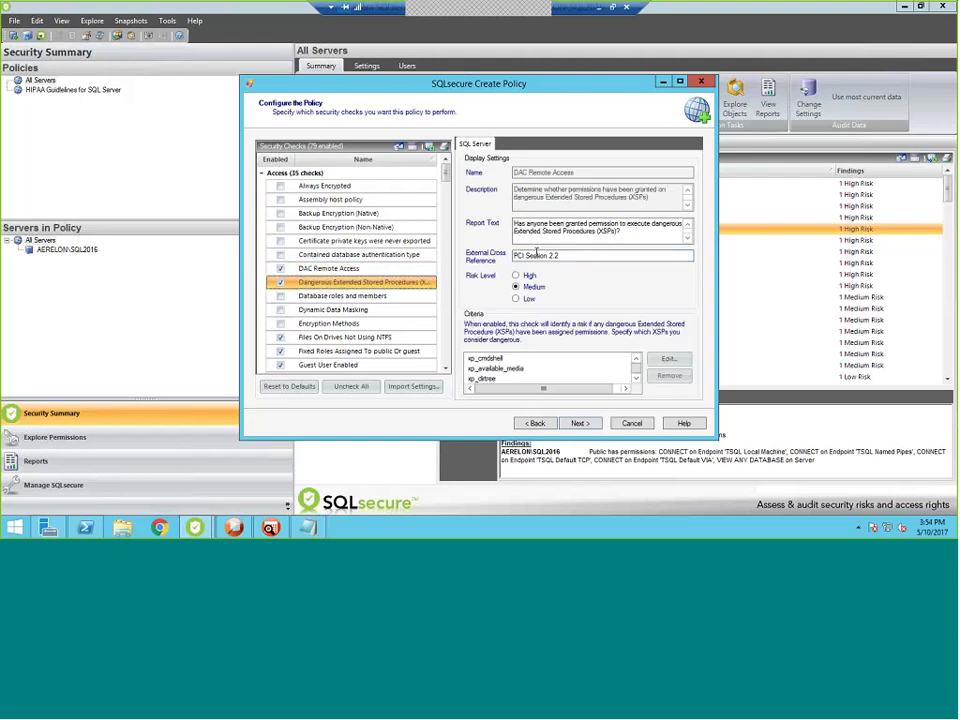
drag(558, 255, 490, 253)
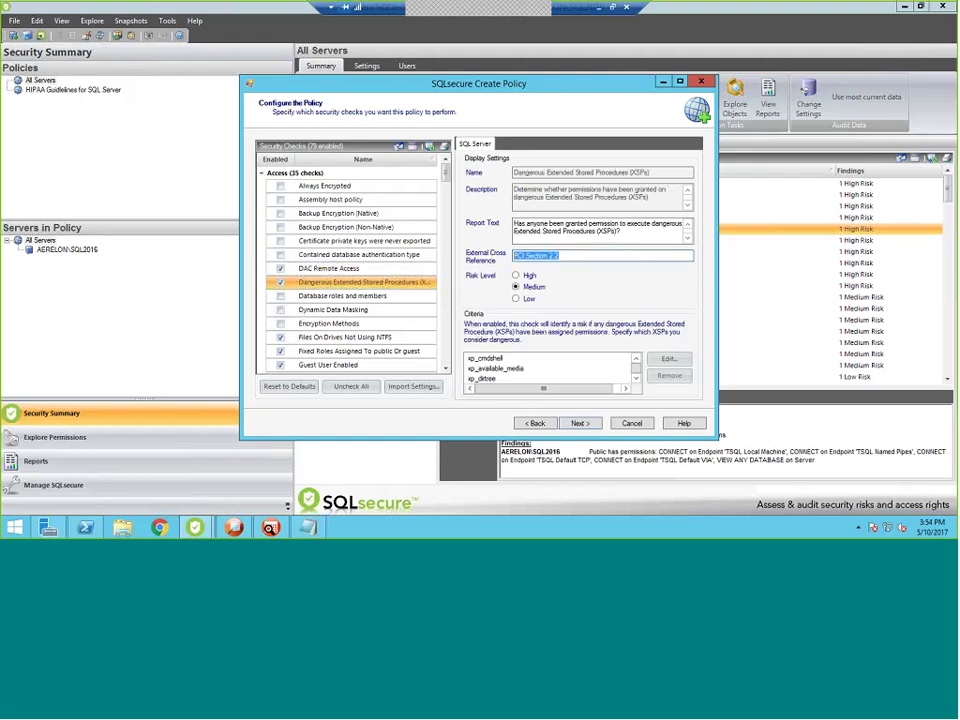
click(399, 276)
scroll(400, 275, down, 5)
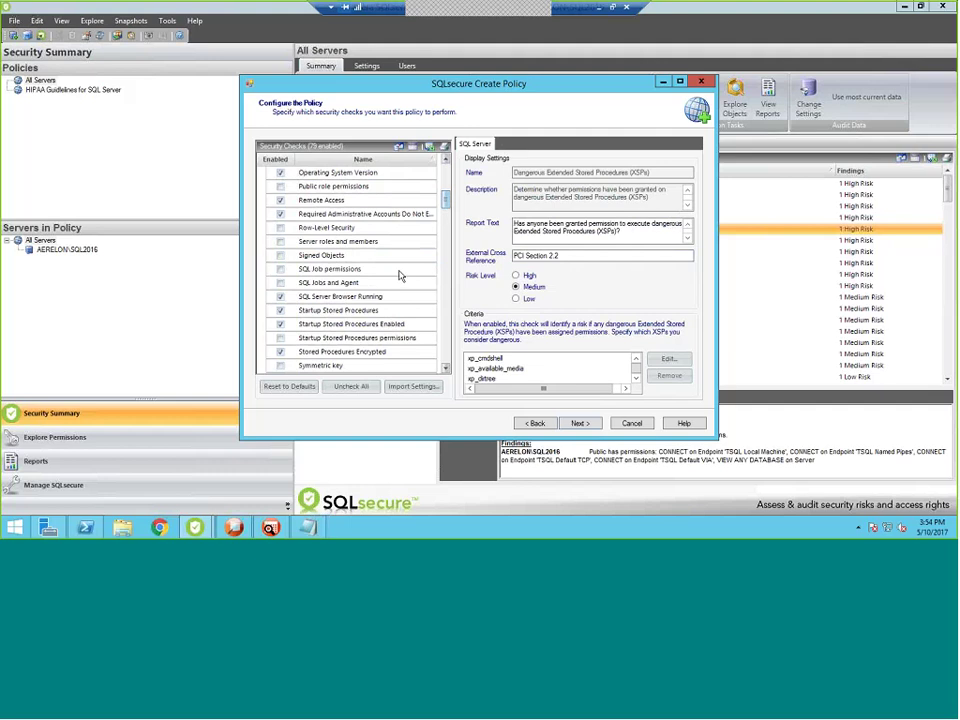
click(392, 297)
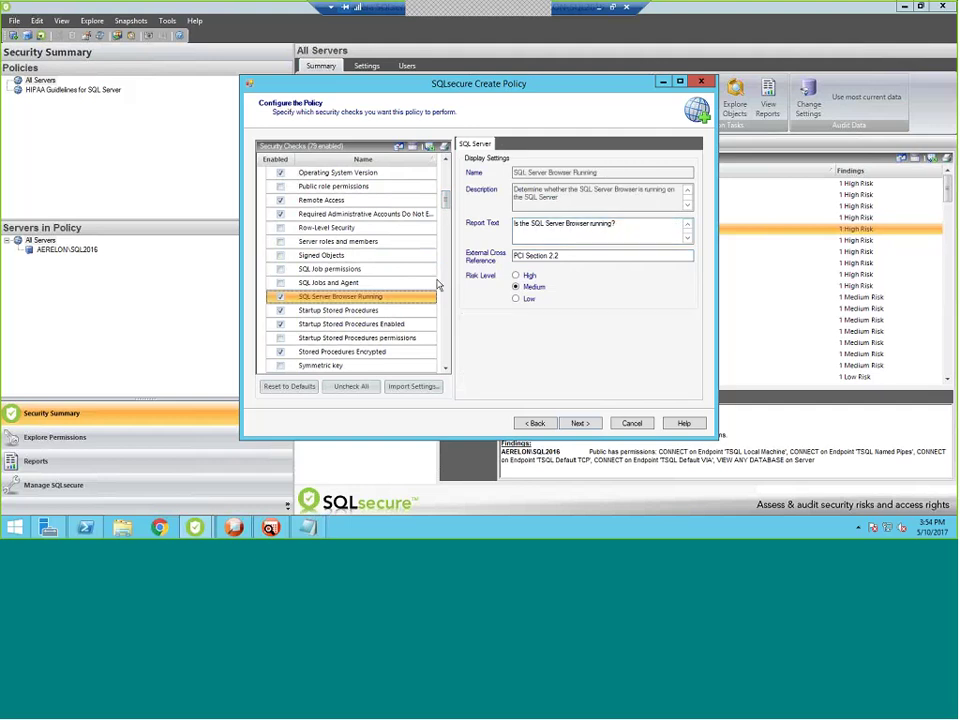
click(396, 311)
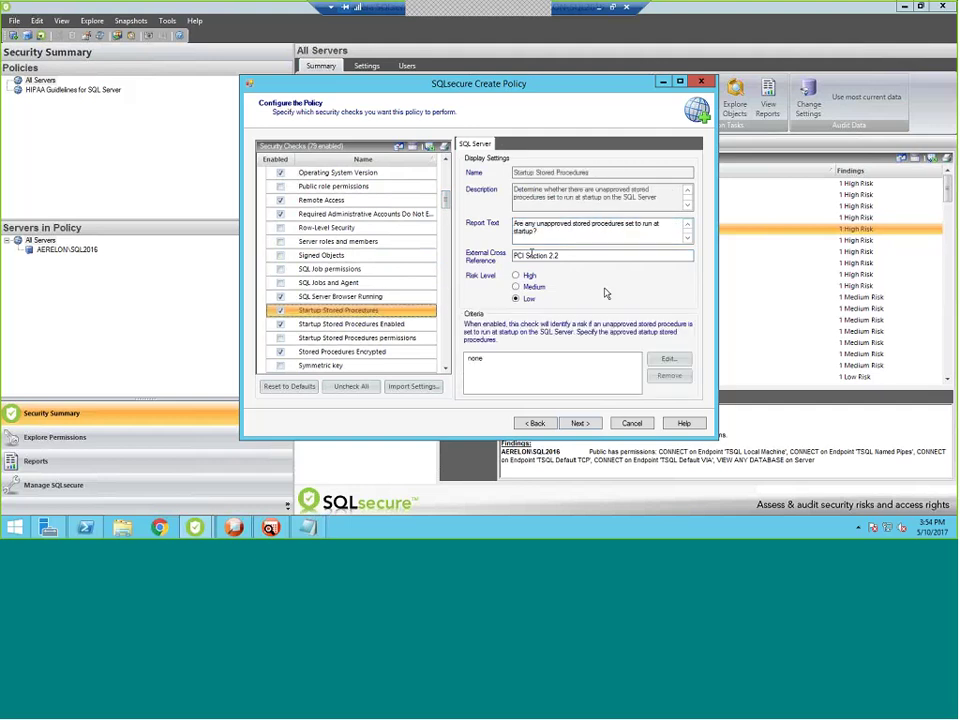
click(632, 423)
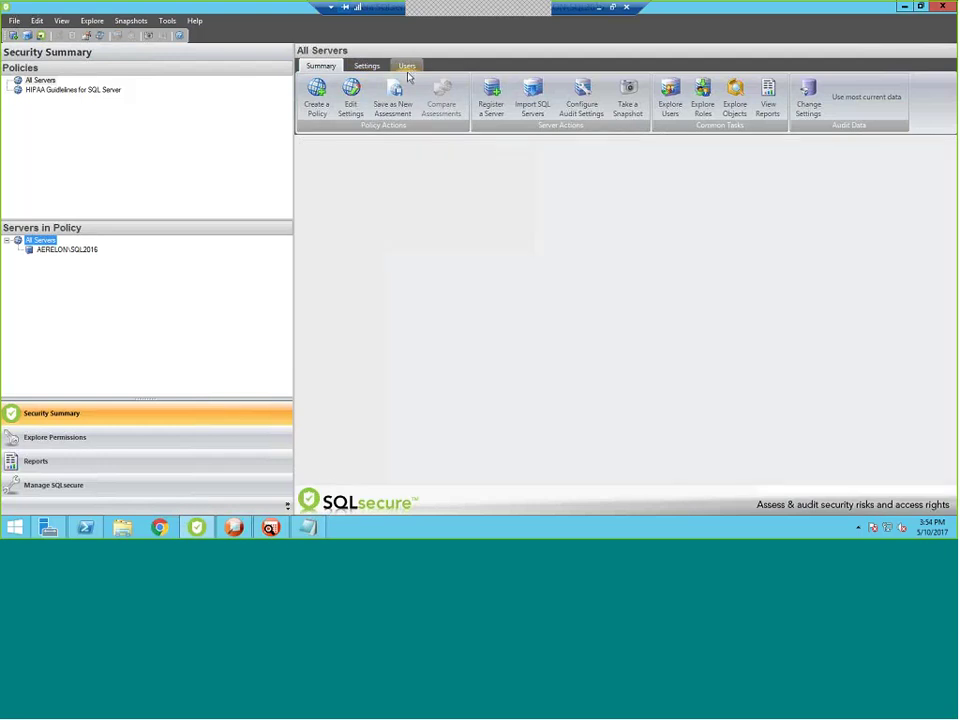
View the users of all servers and preview the Explore User Permissions wizard at the server selection, cancelling it
click(407, 70)
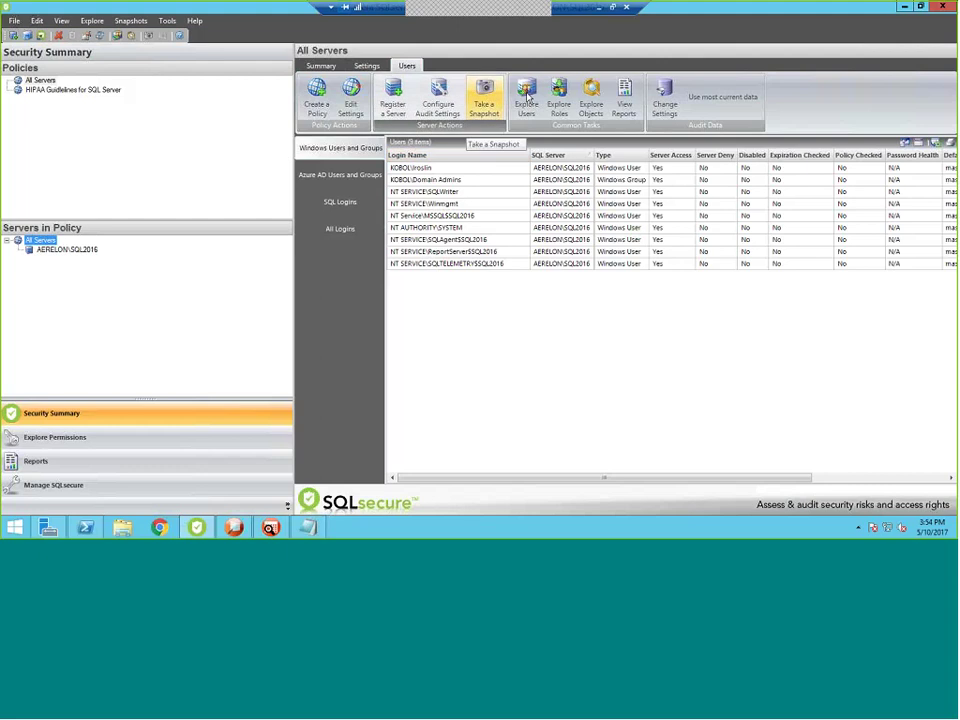
click(527, 100)
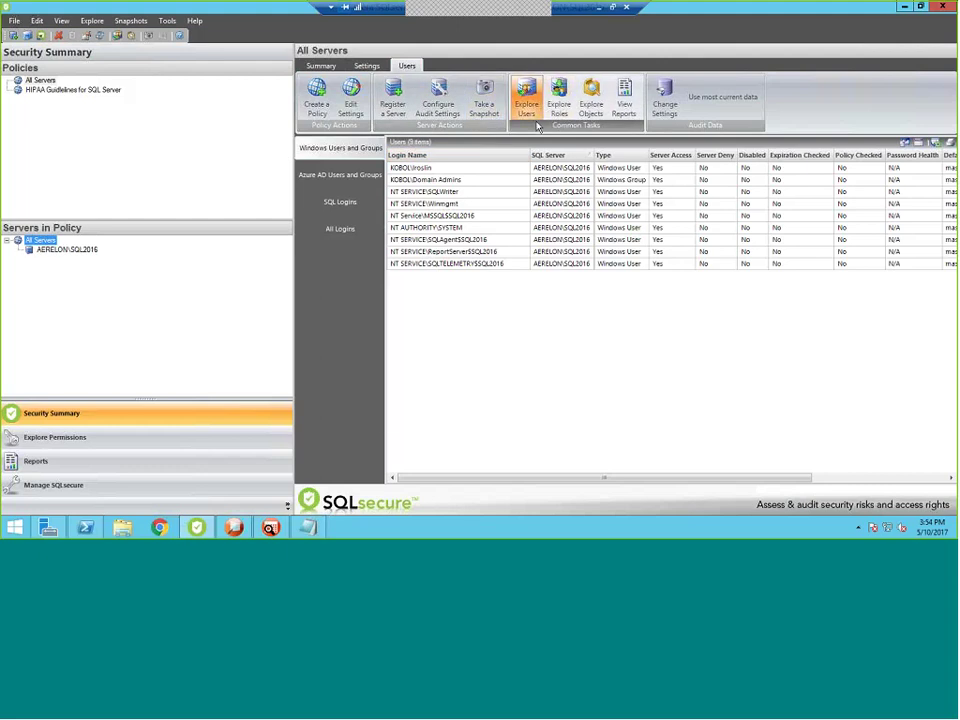
click(512, 404)
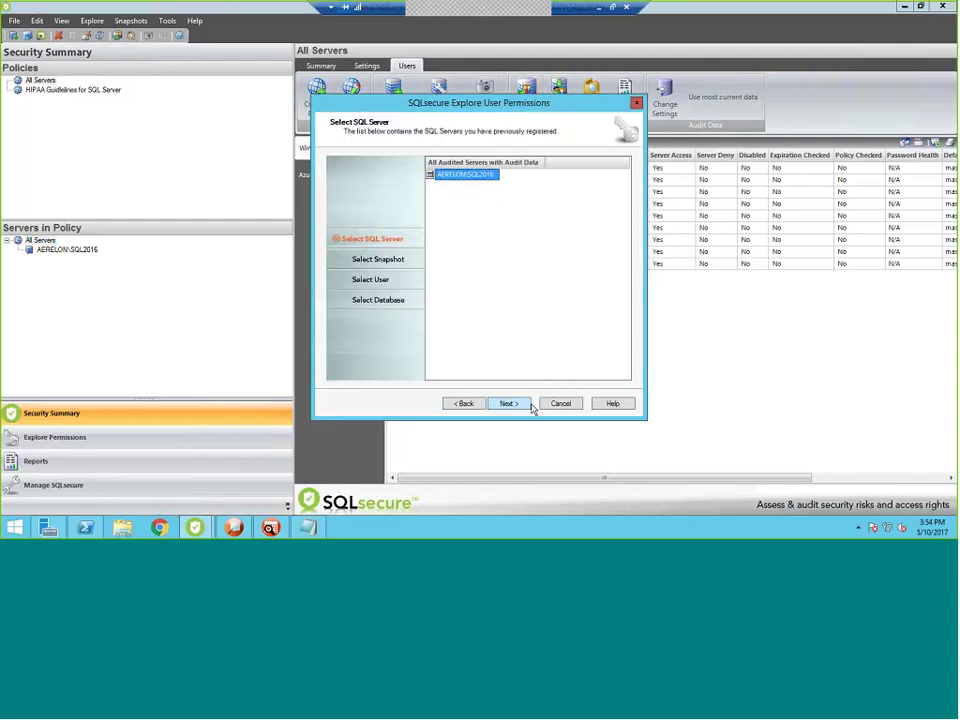
click(556, 404)
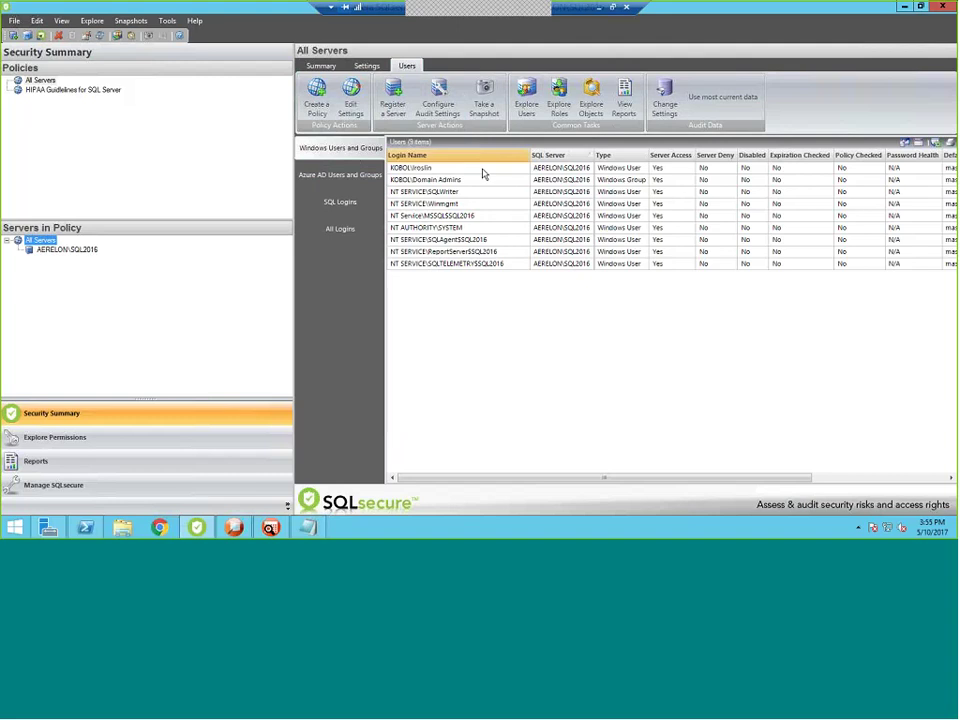
Review the SQL logins, including DMGuestUser and sa, and check the Azure AD users and groups
click(345, 201)
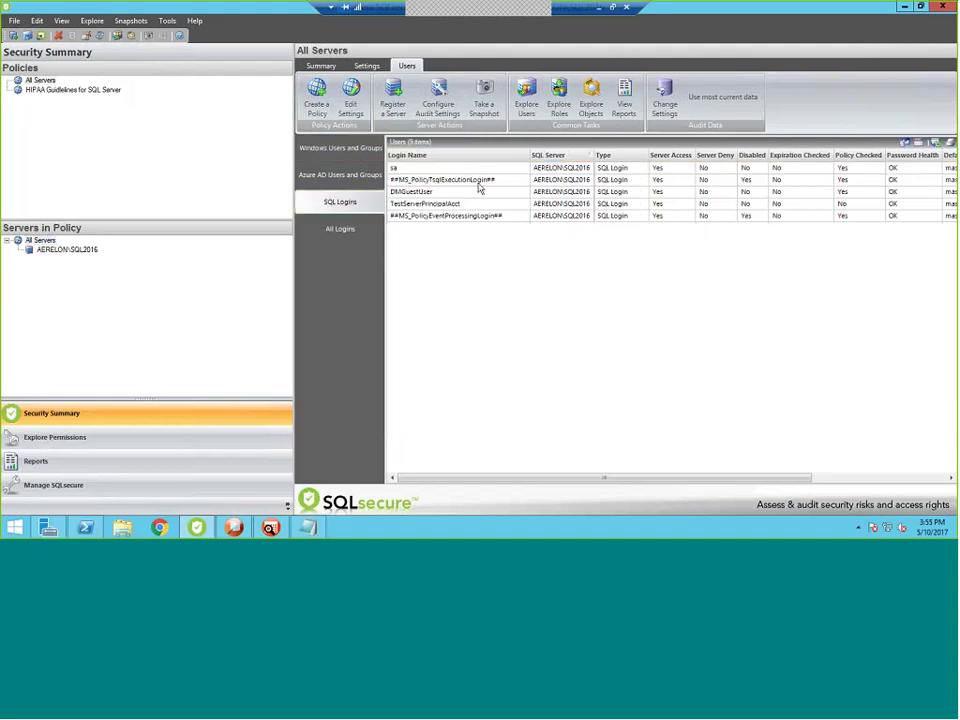
right_click(477, 186)
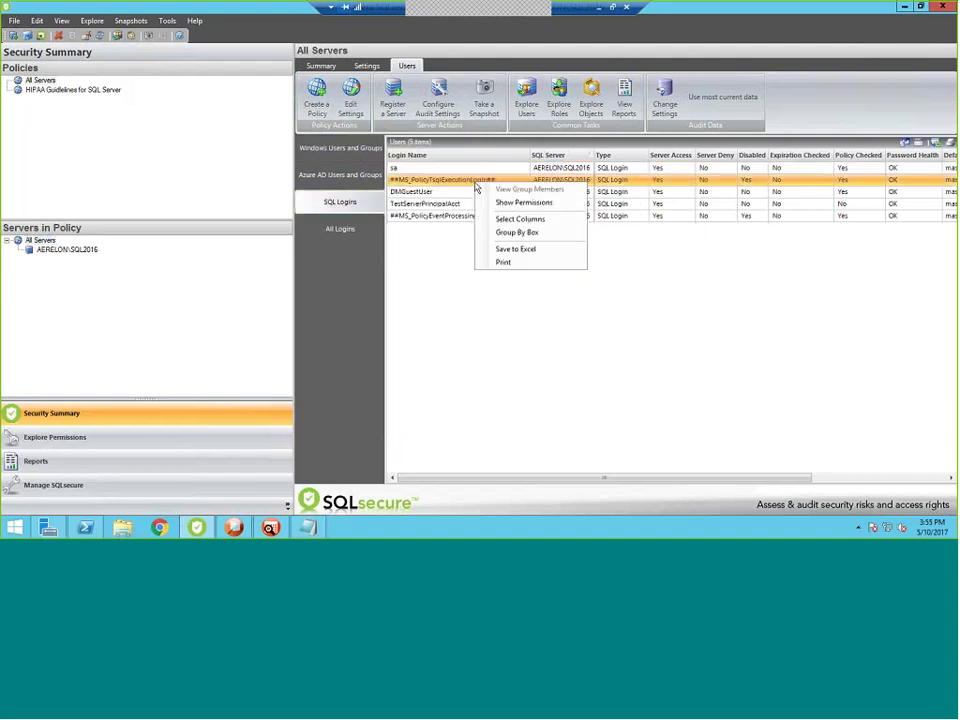
click(429, 207)
click(429, 207)
click(427, 195)
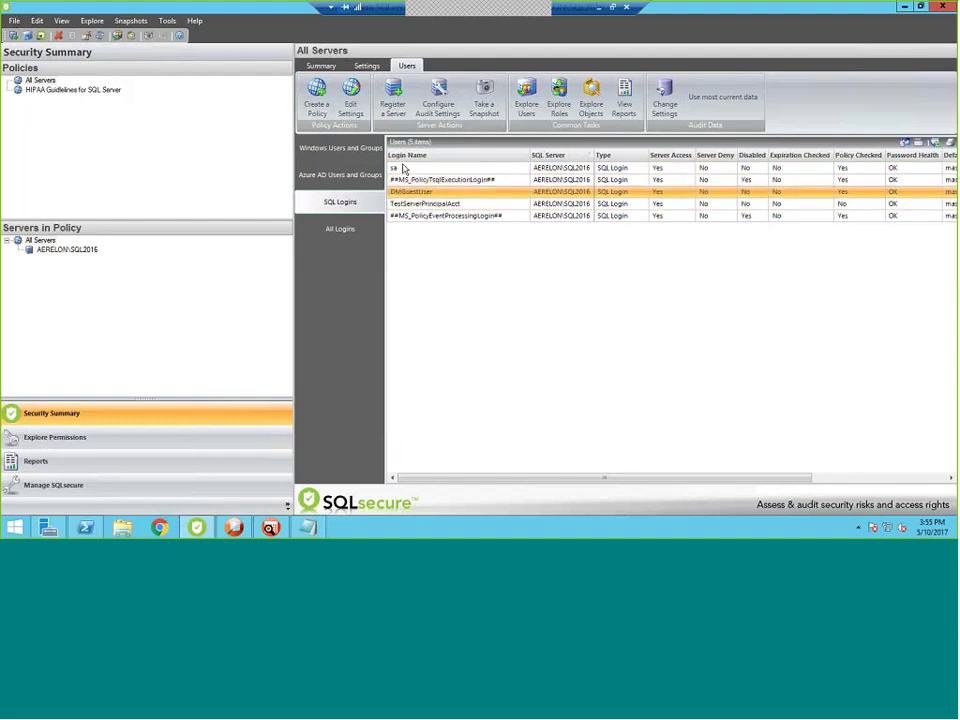
click(404, 168)
click(341, 173)
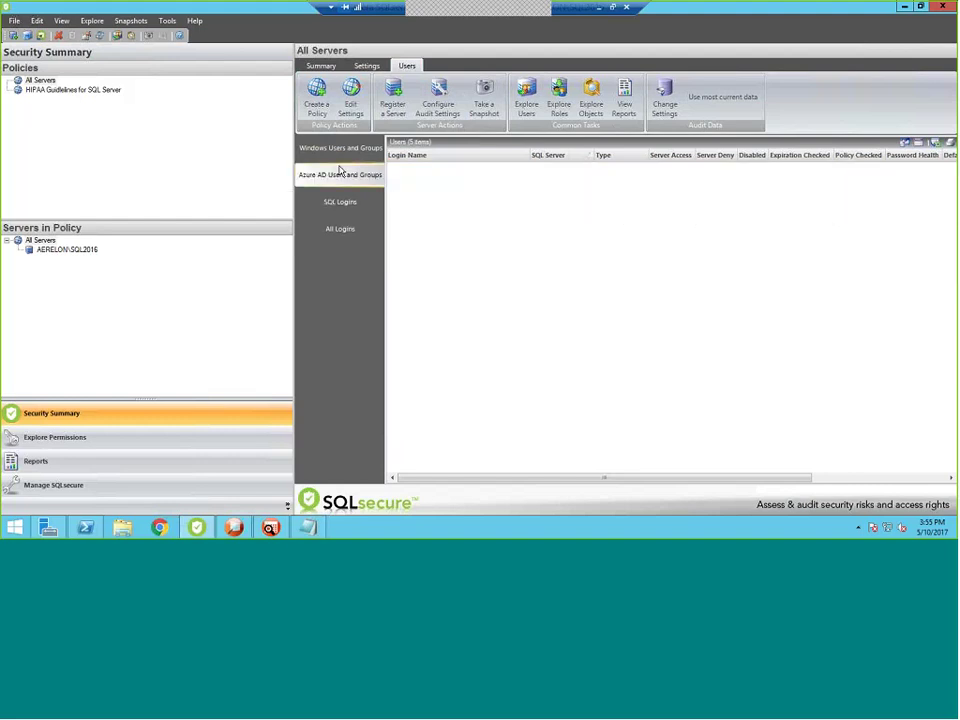
Show the permissions of the individual KOBOL domain user listed among the Windows users and groups
click(340, 153)
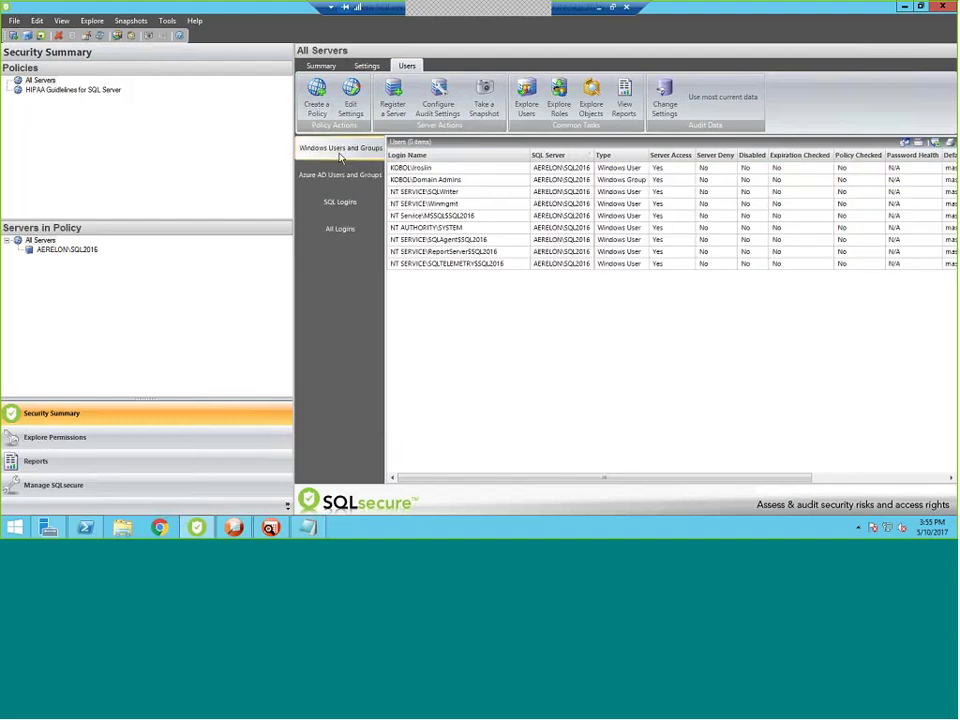
click(432, 169)
right_click(432, 169)
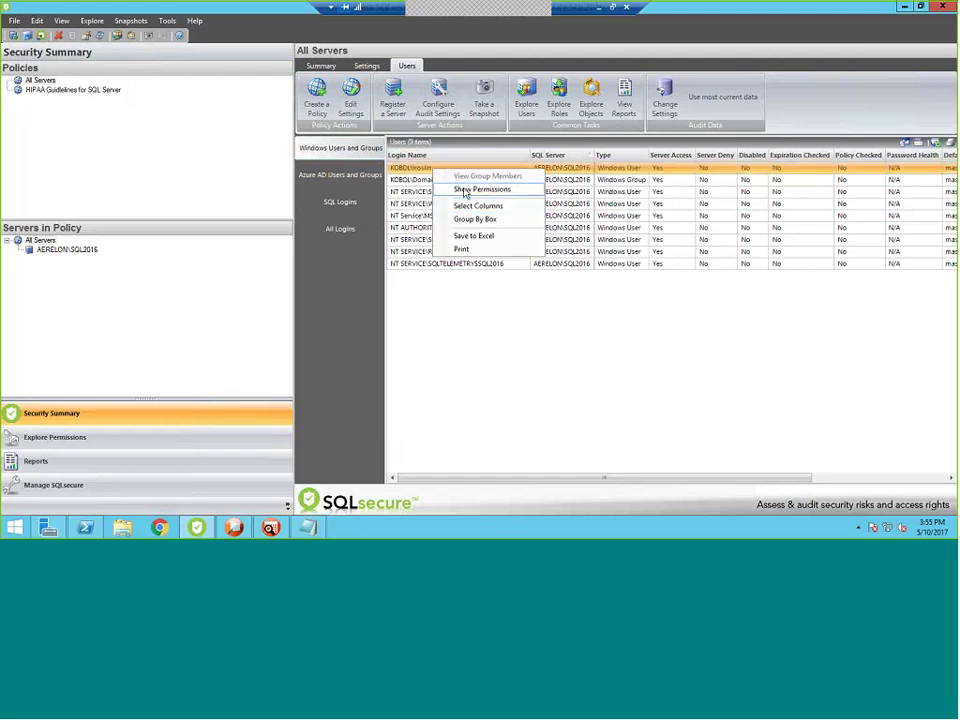
click(463, 189)
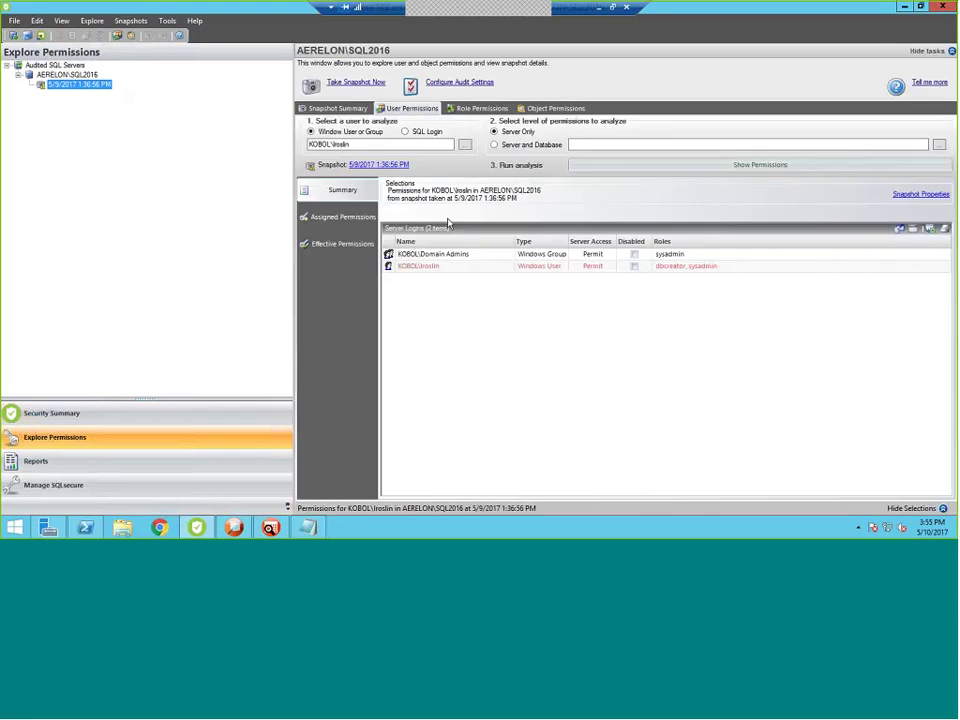
Examine the Windows user's assigned and effective server permissions, including the source of the CONTROL permission on AERELON\SQL2016
click(345, 217)
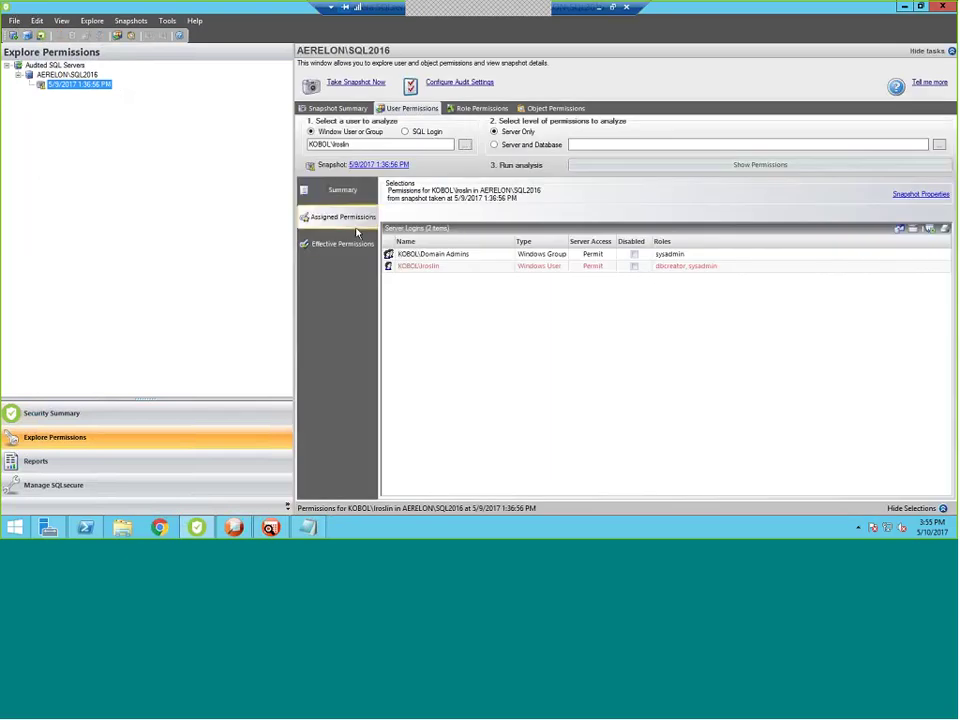
click(388, 200)
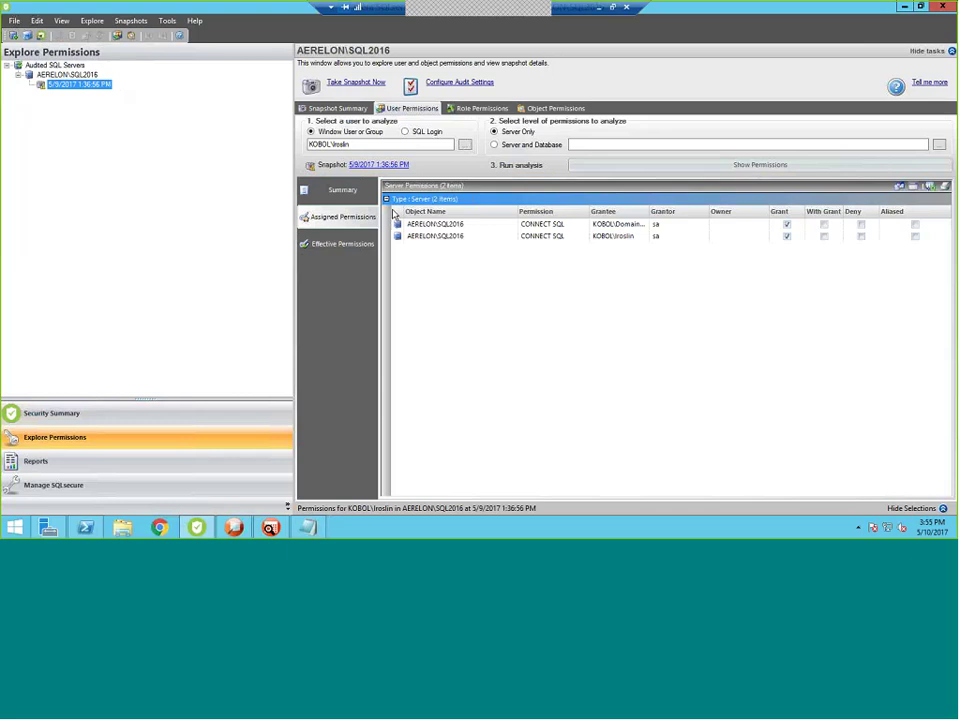
click(343, 245)
click(604, 263)
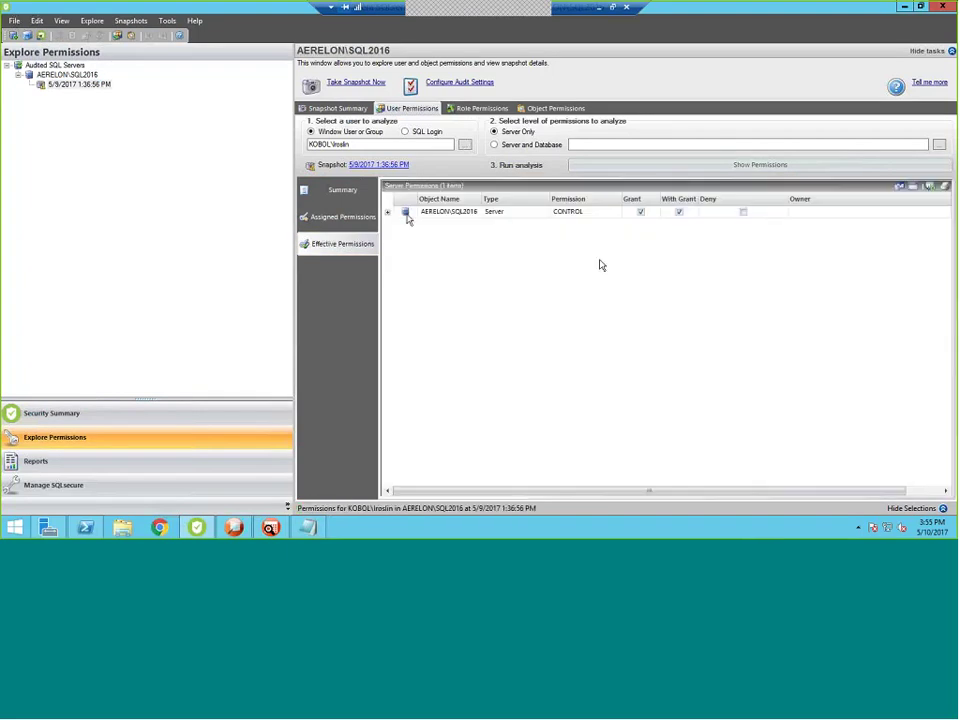
click(388, 213)
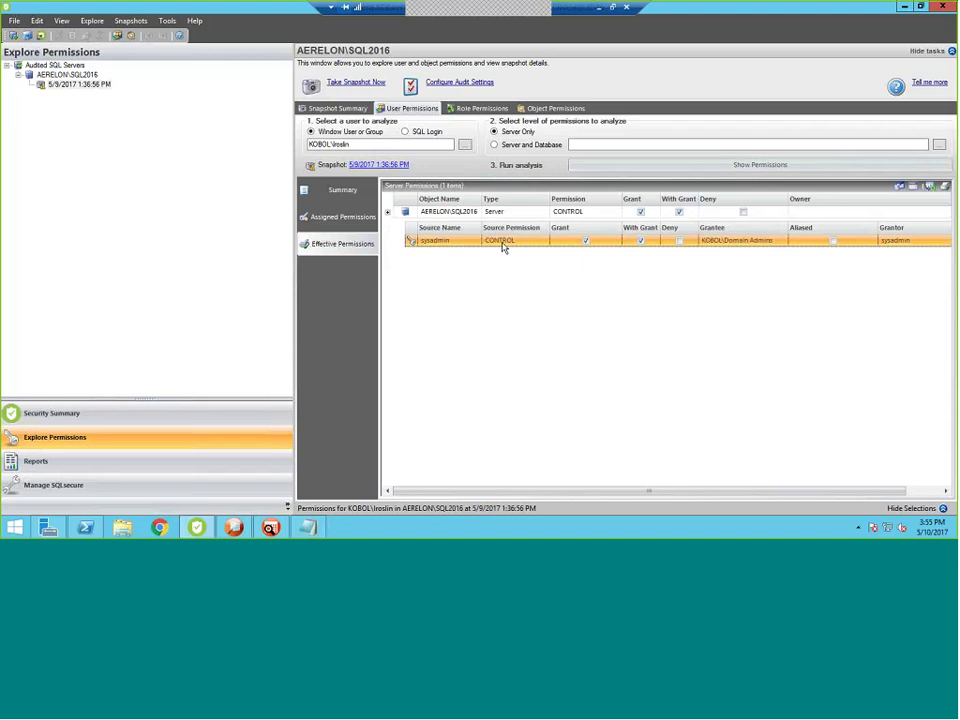
Analyze the server-only permissions of the SQL login TestServerPrincipalAcct
click(405, 132)
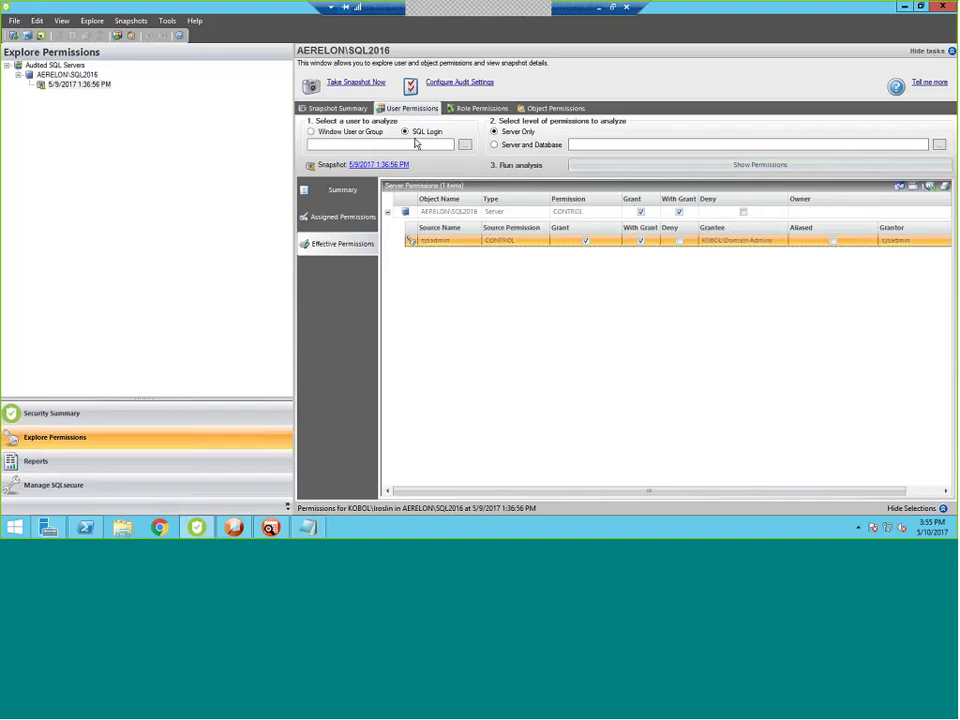
click(464, 144)
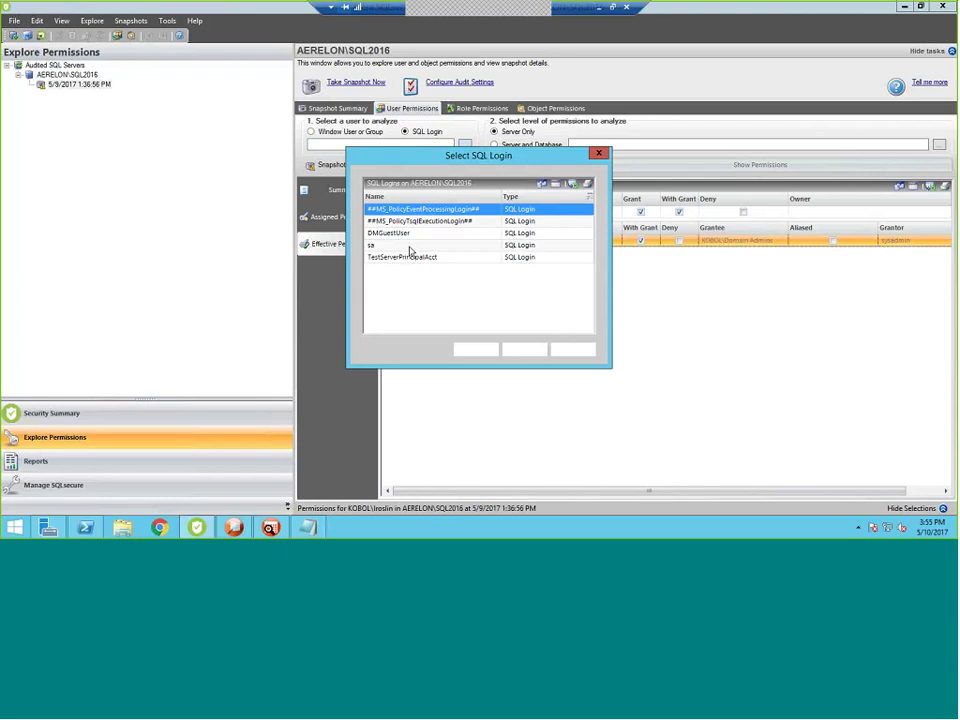
click(406, 259)
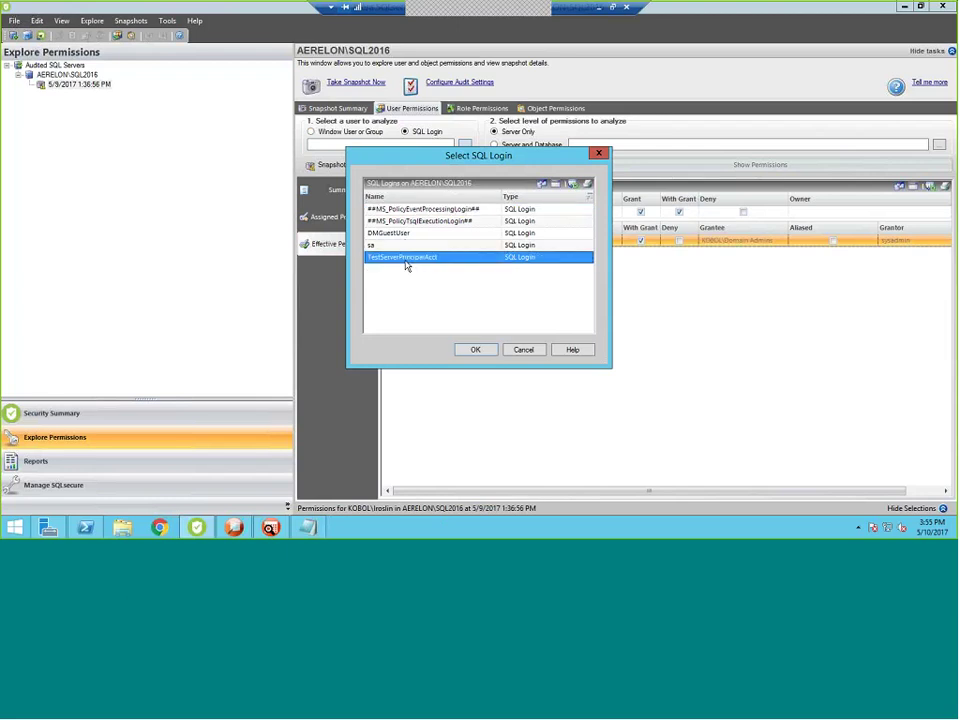
click(474, 349)
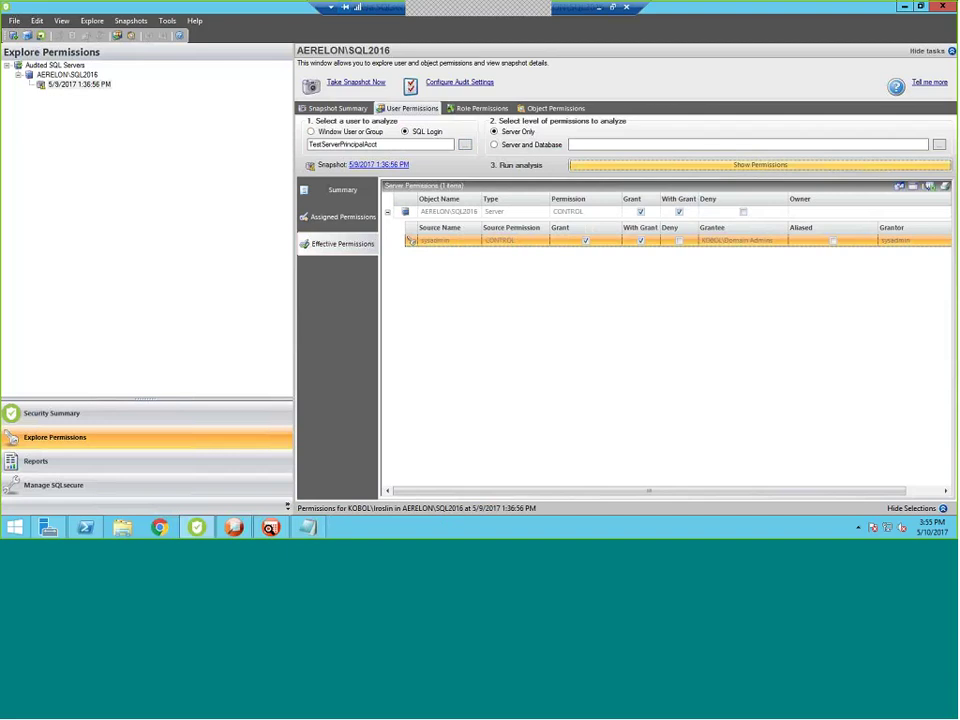
click(781, 171)
Examine the login's effective permissions on the endpoints and on the AERELON\SQL2016 server
click(341, 244)
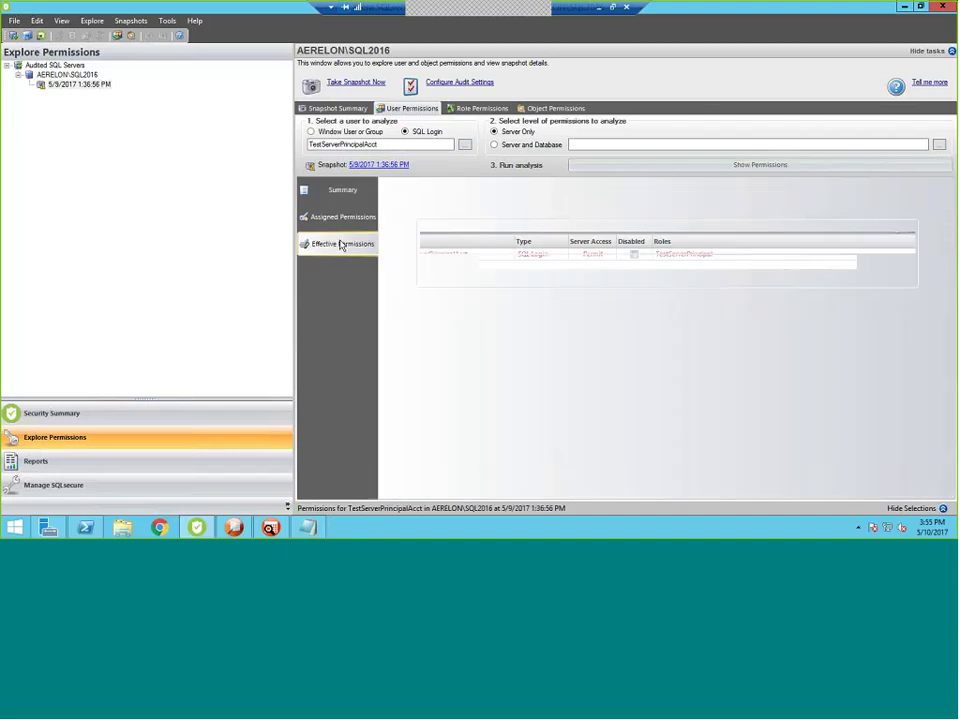
click(660, 266)
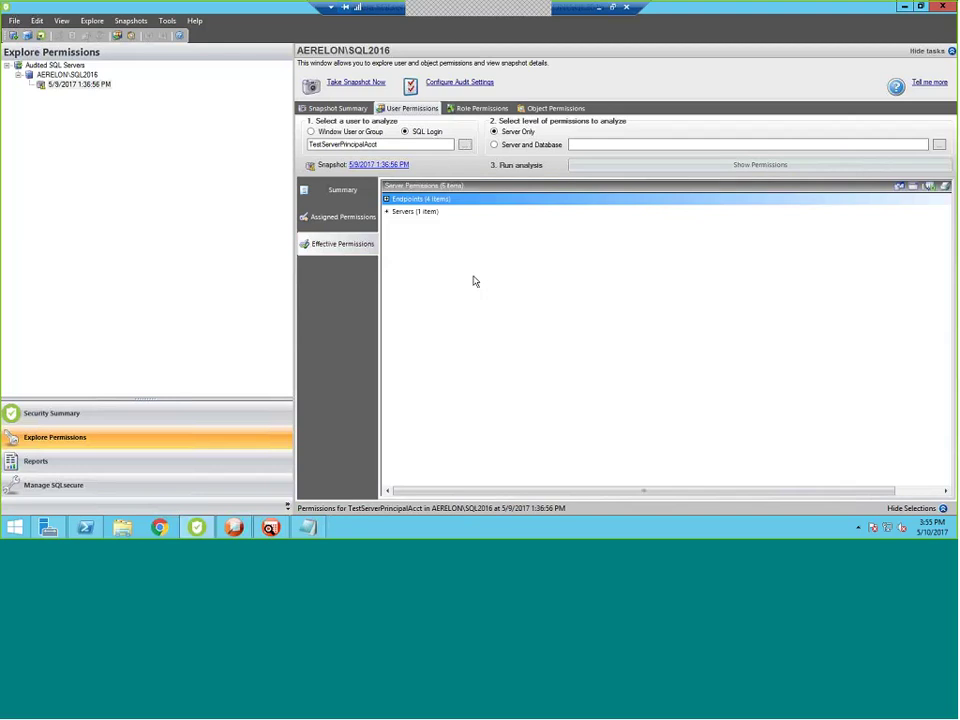
click(387, 211)
click(387, 198)
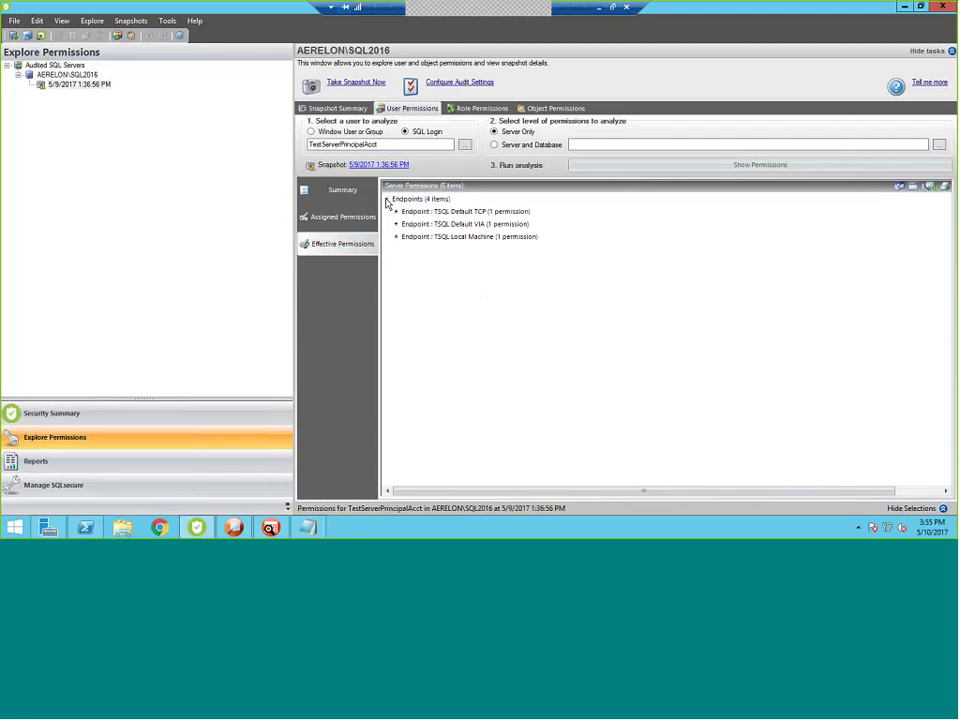
click(395, 274)
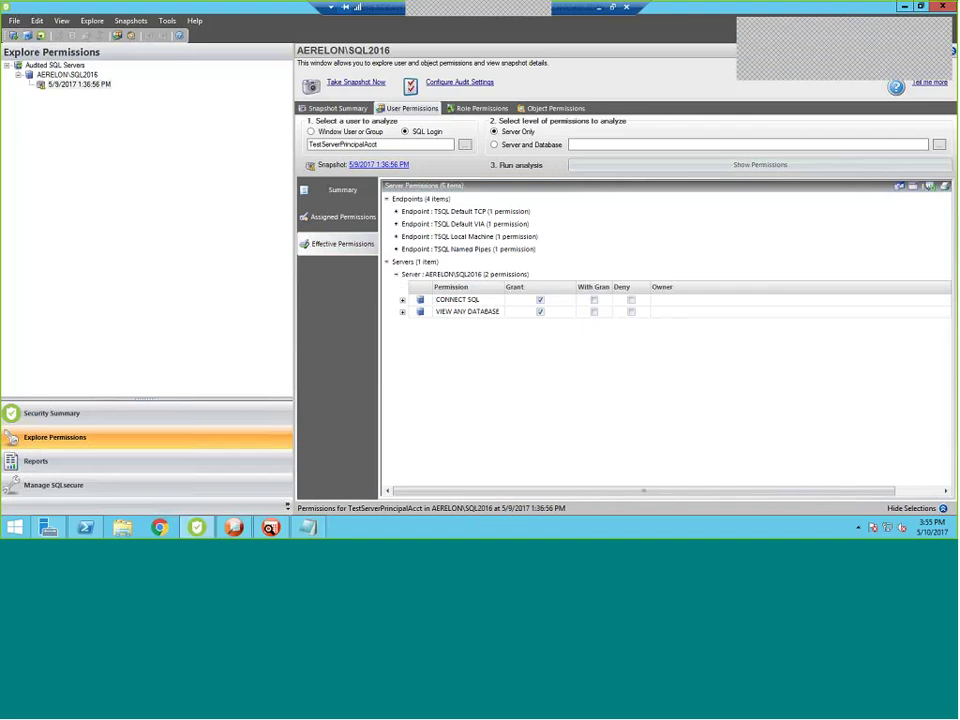
Return to the All Servers security report card and switch to Idera SQL compliance manager
click(64, 415)
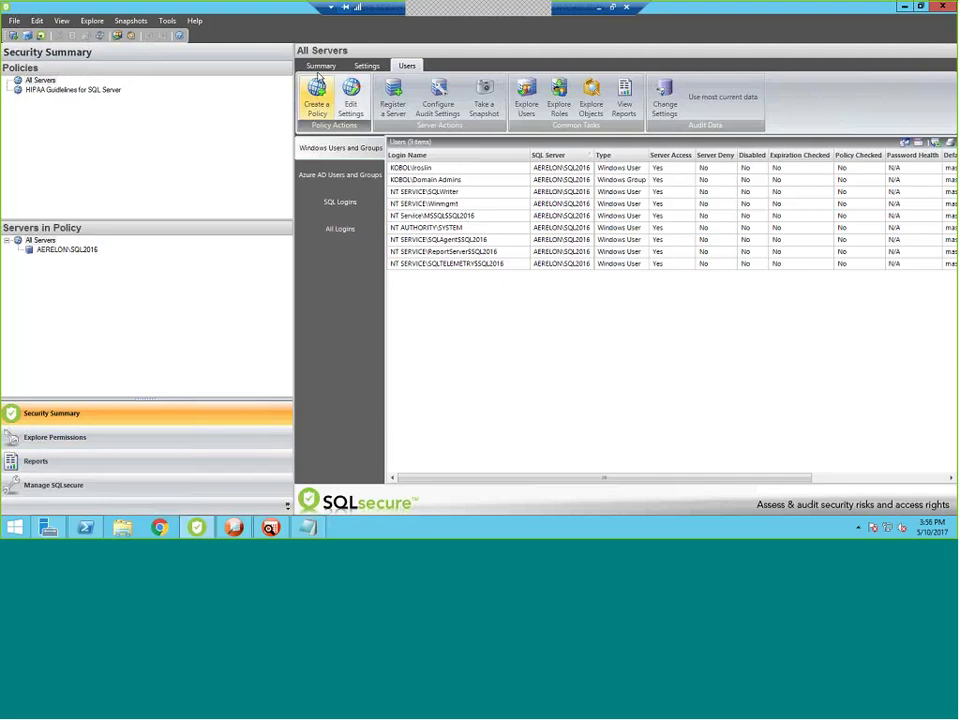
click(321, 66)
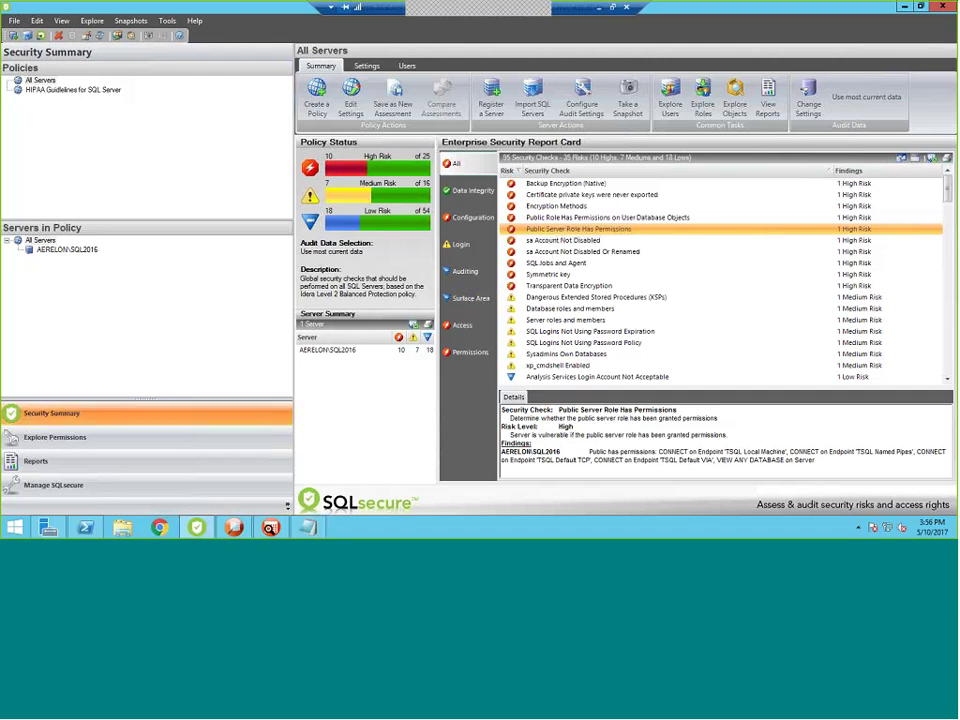
click(235, 528)
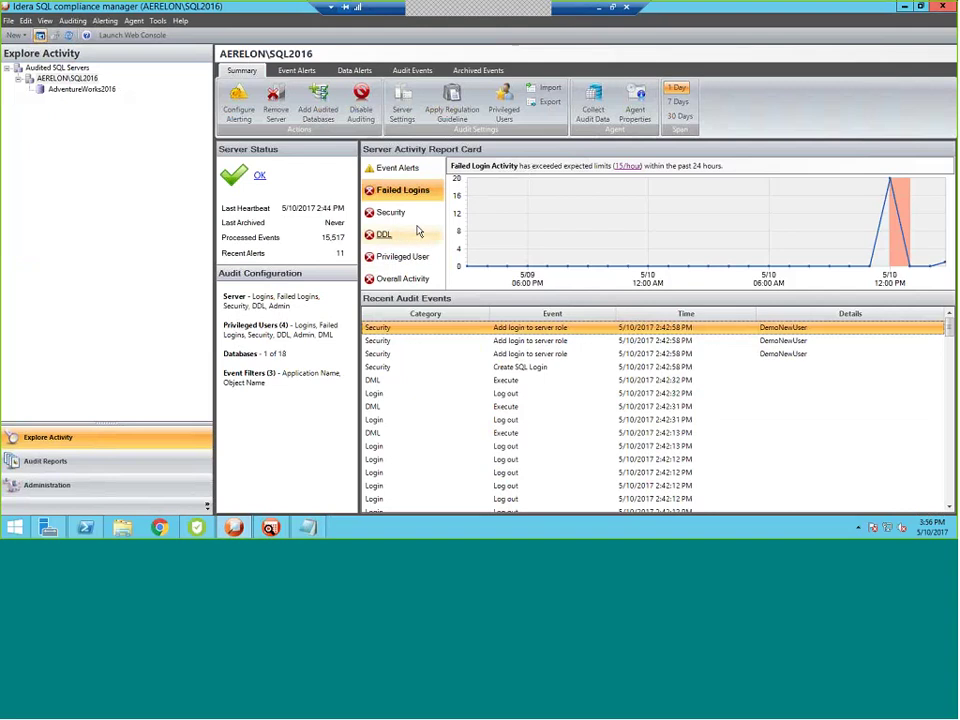
Review the recent login role and login creation events on AERELON\SQL2016, and its Security and DDL activity charts
click(608, 341)
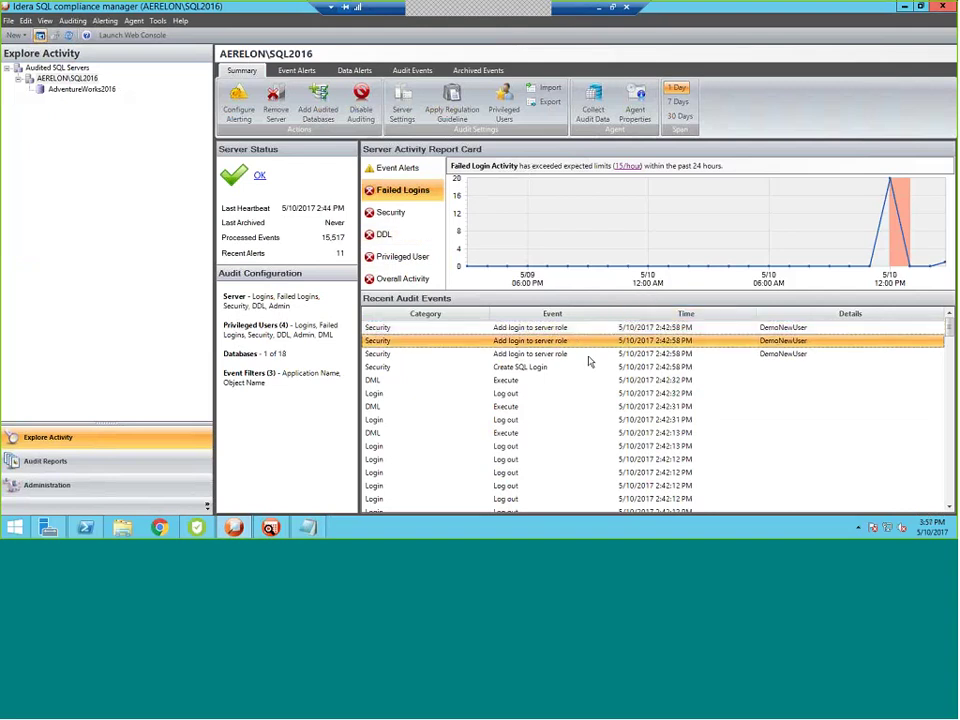
click(590, 356)
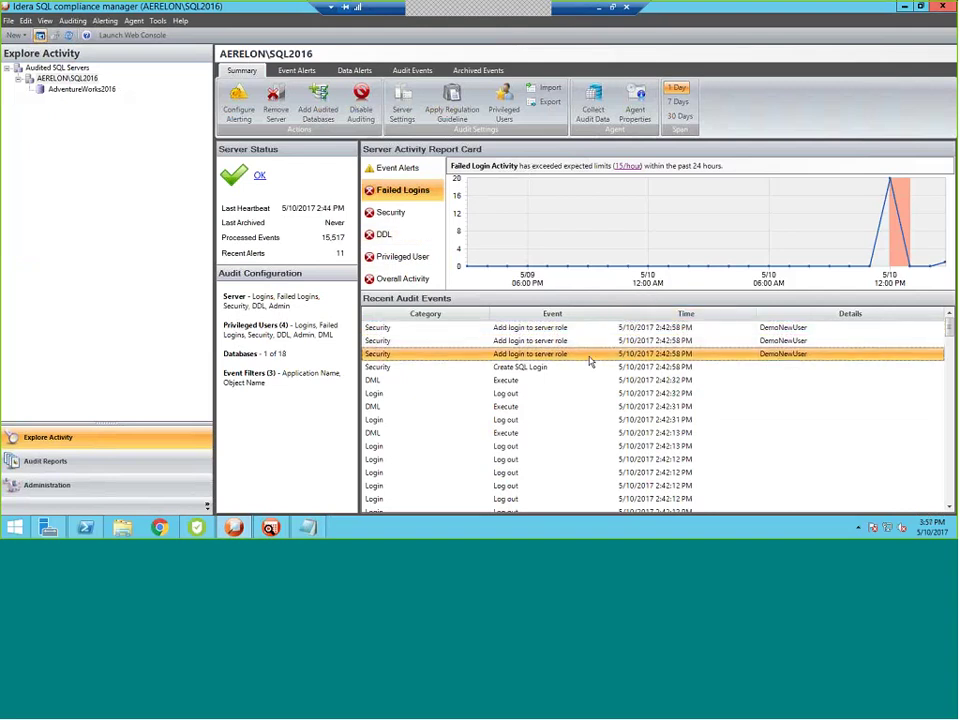
click(537, 369)
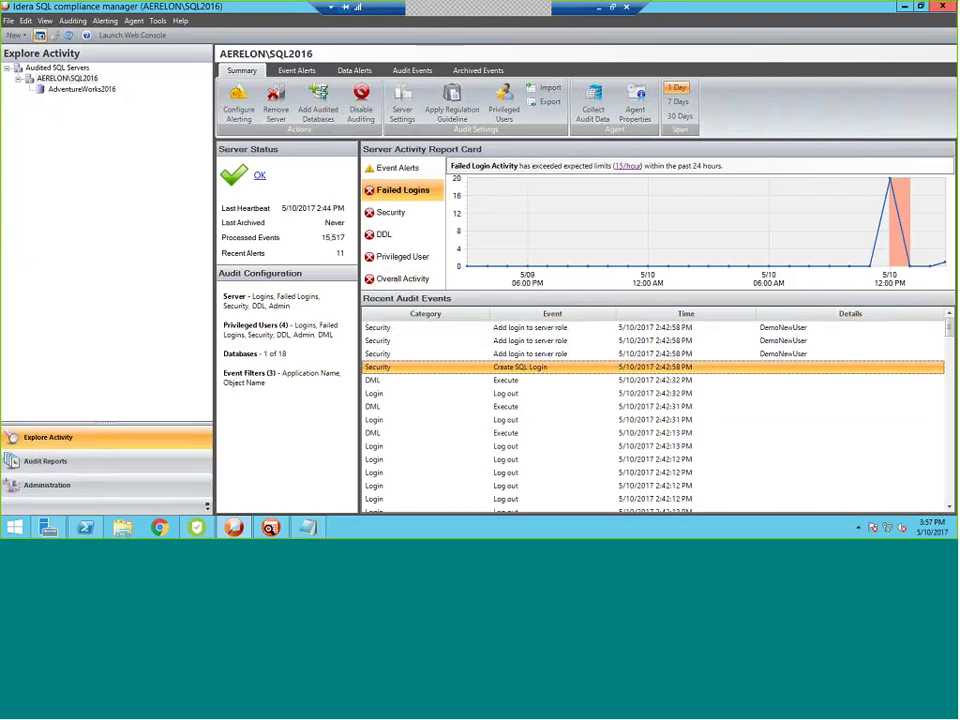
click(392, 212)
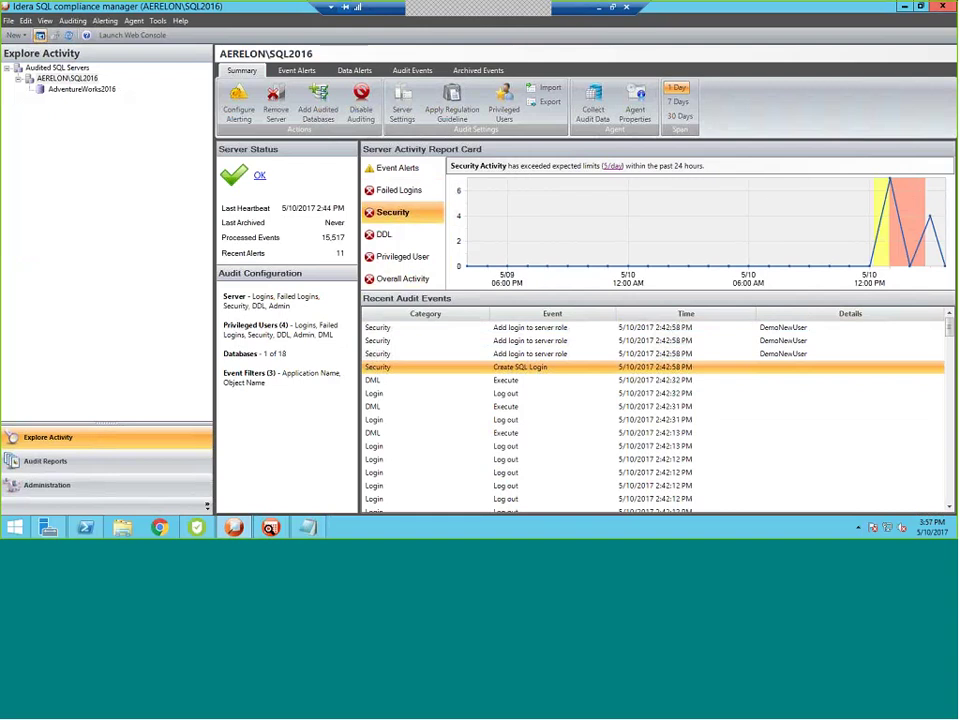
click(390, 235)
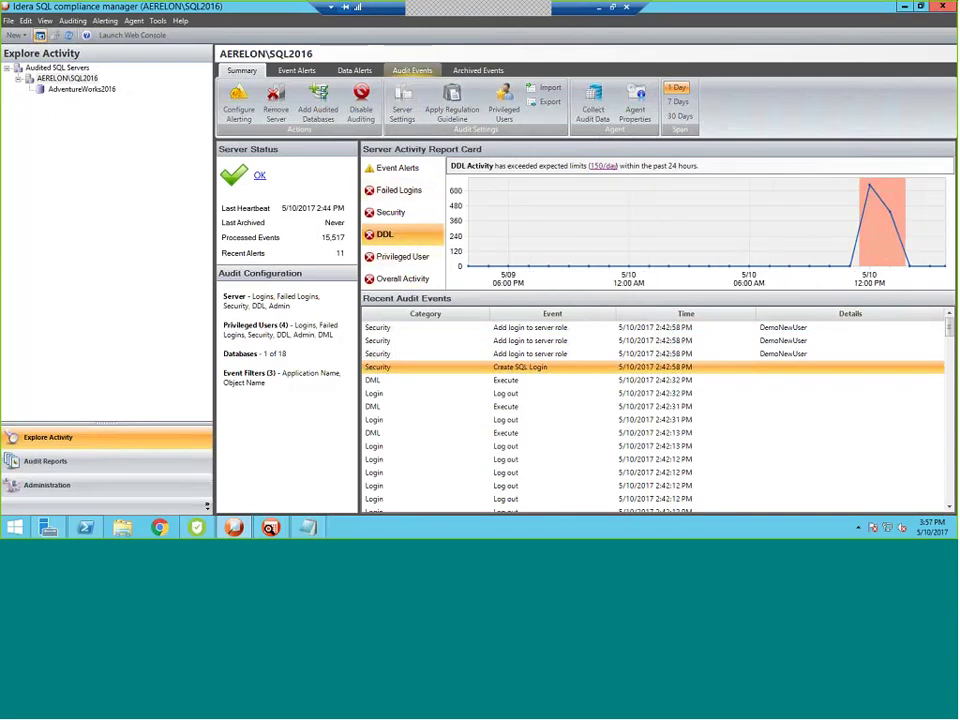
Look up the Create SQL Login event for DemoNewUser in the Security category of the server's audit events
click(412, 70)
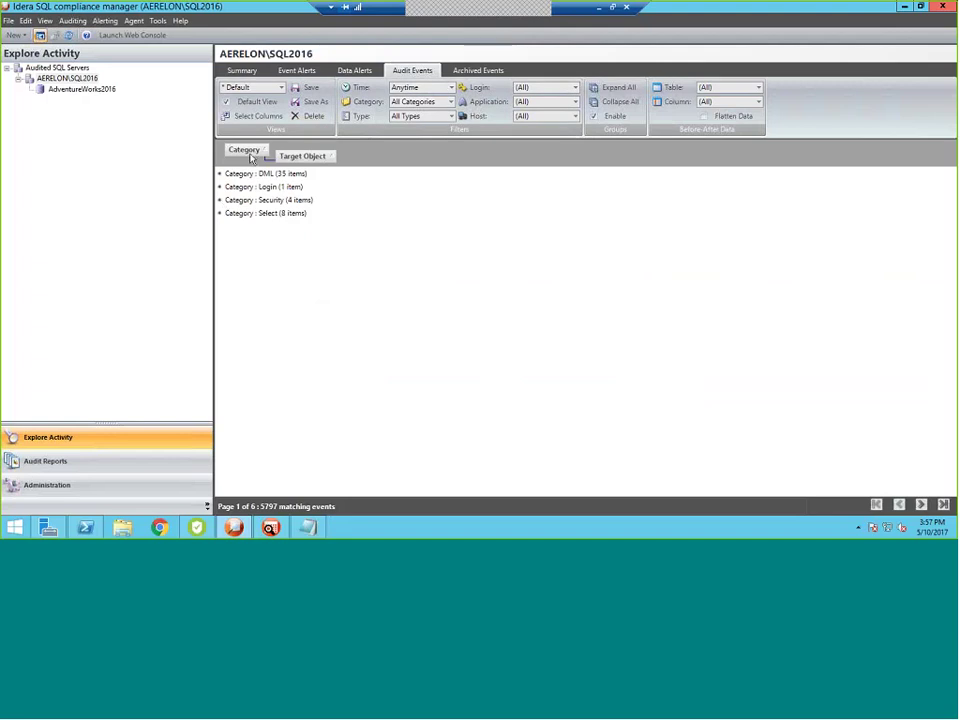
click(220, 201)
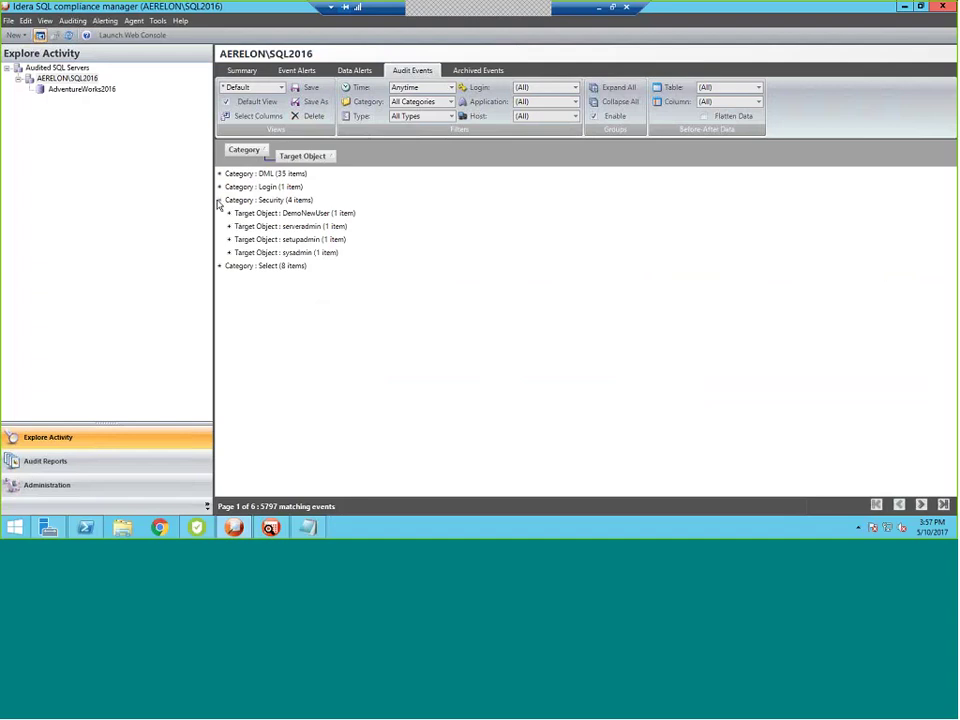
click(229, 214)
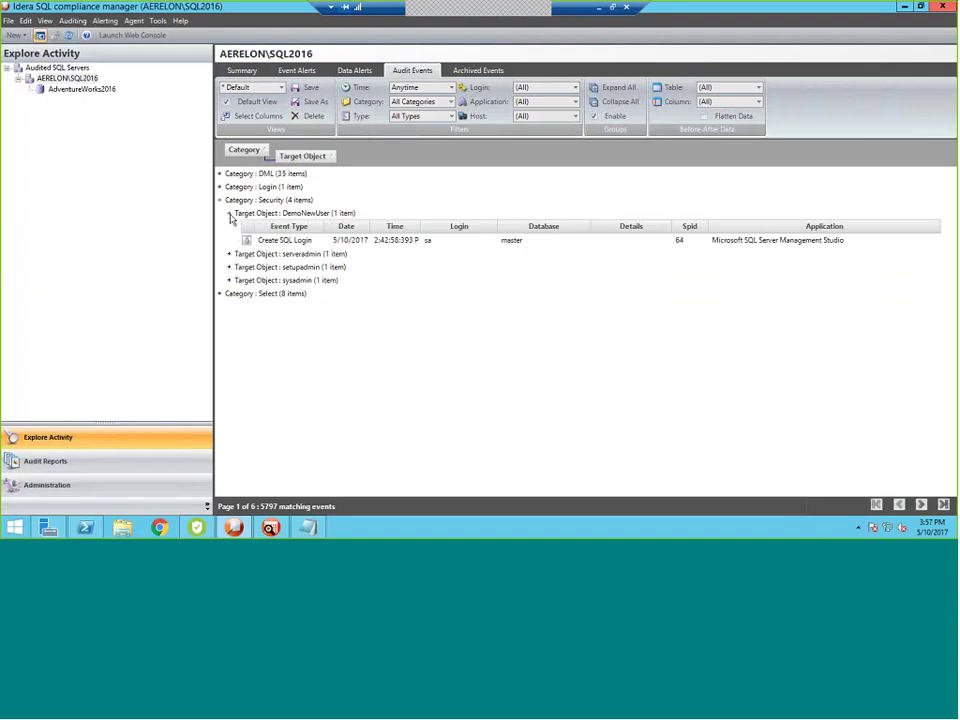
click(285, 240)
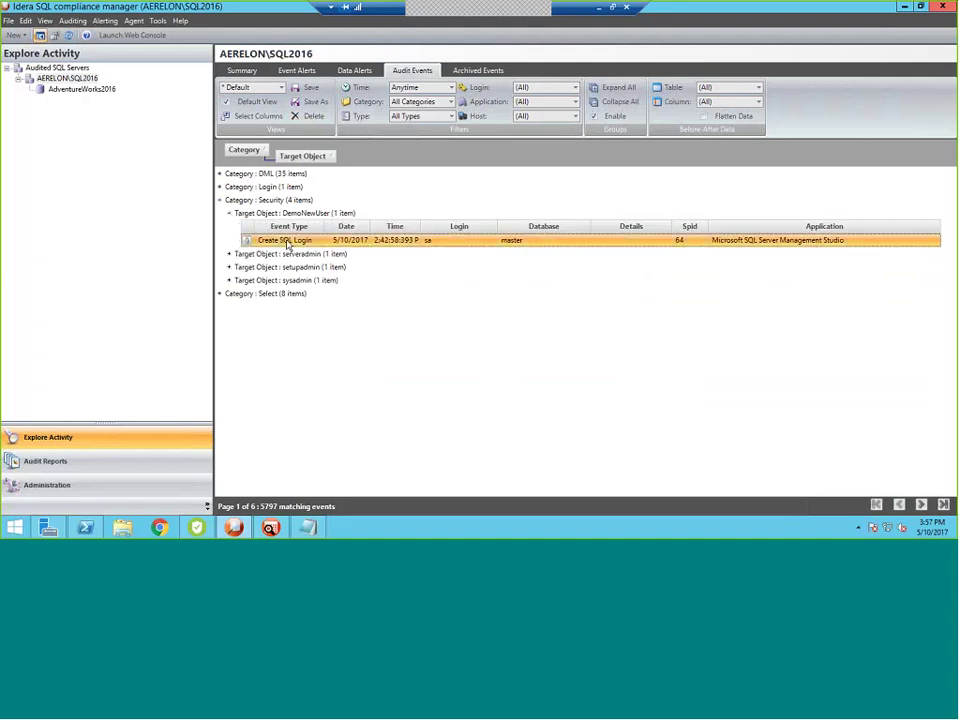
Review the event properties of DemoNewUser's Create SQL Login event, including its target and time
right_click(294, 246)
click(334, 308)
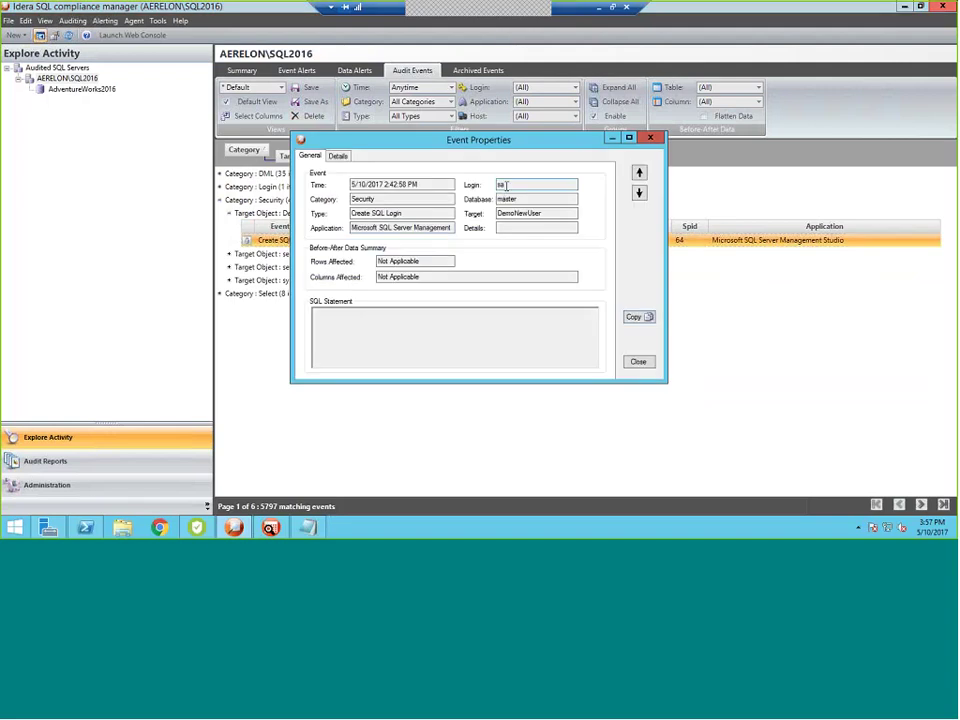
double_click(540, 213)
drag(418, 185, 341, 173)
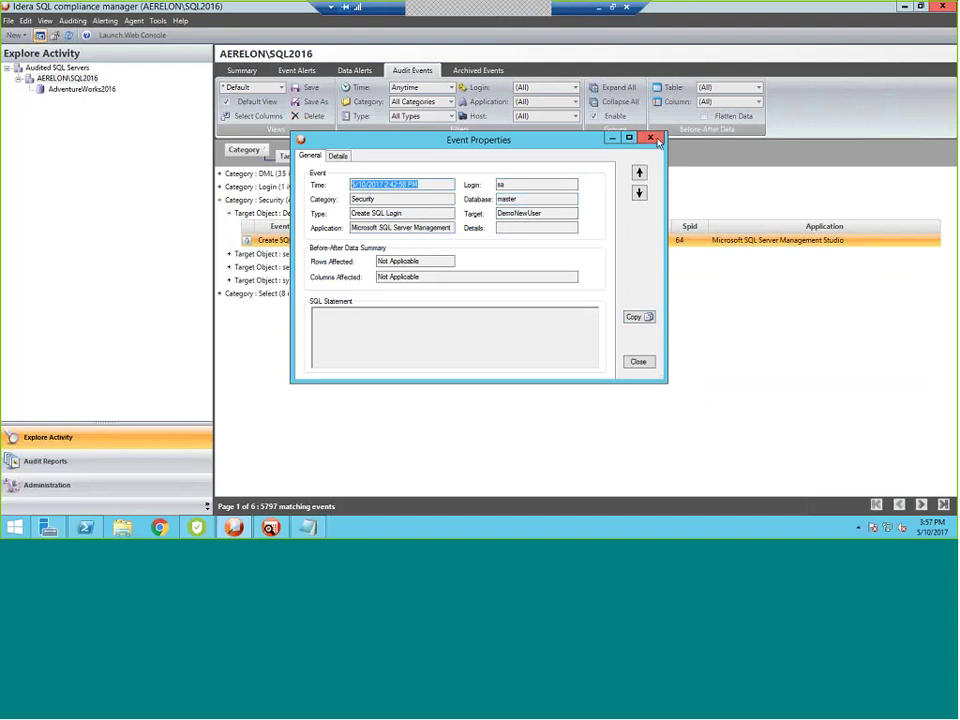
key(Escape)
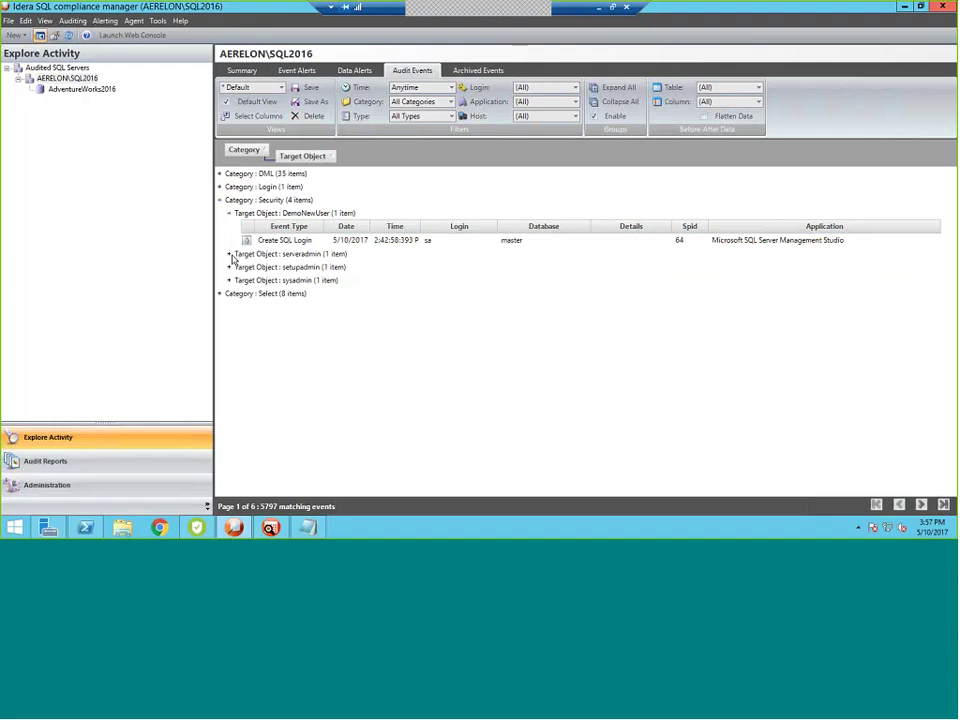
Look up the Add login to server events for the serveradmin, setupadmin and sysadmin target objects
click(230, 255)
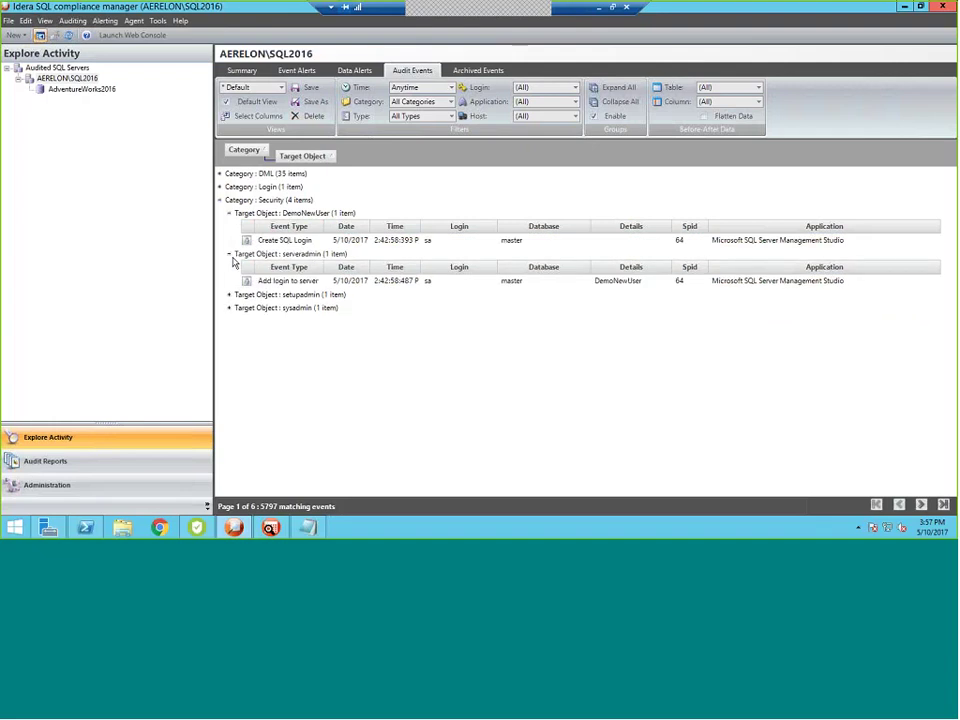
click(294, 283)
right_click(292, 282)
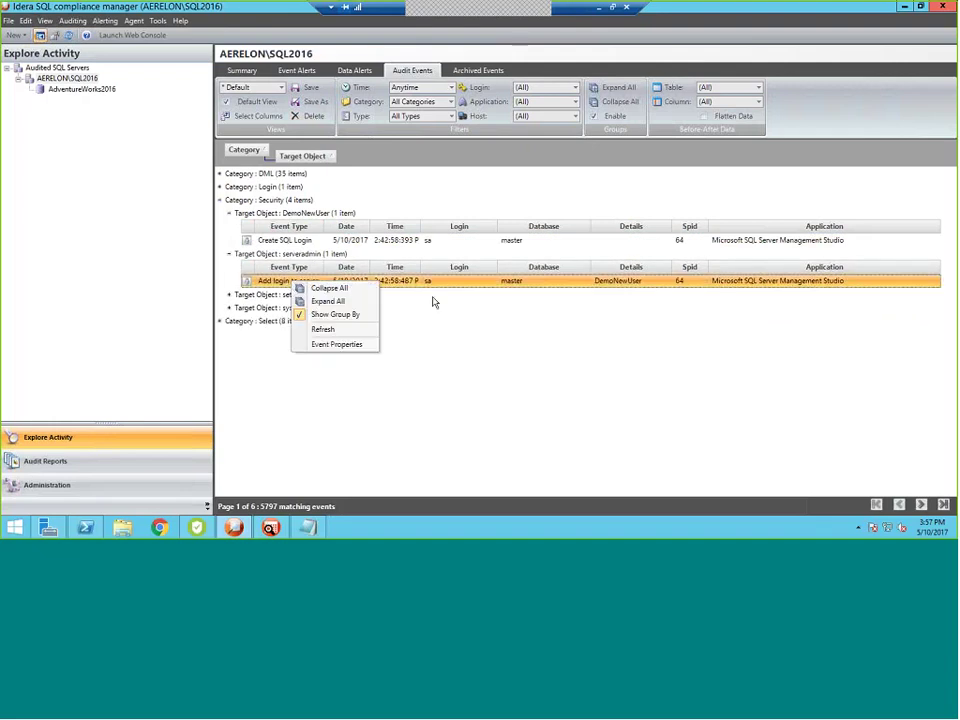
click(617, 295)
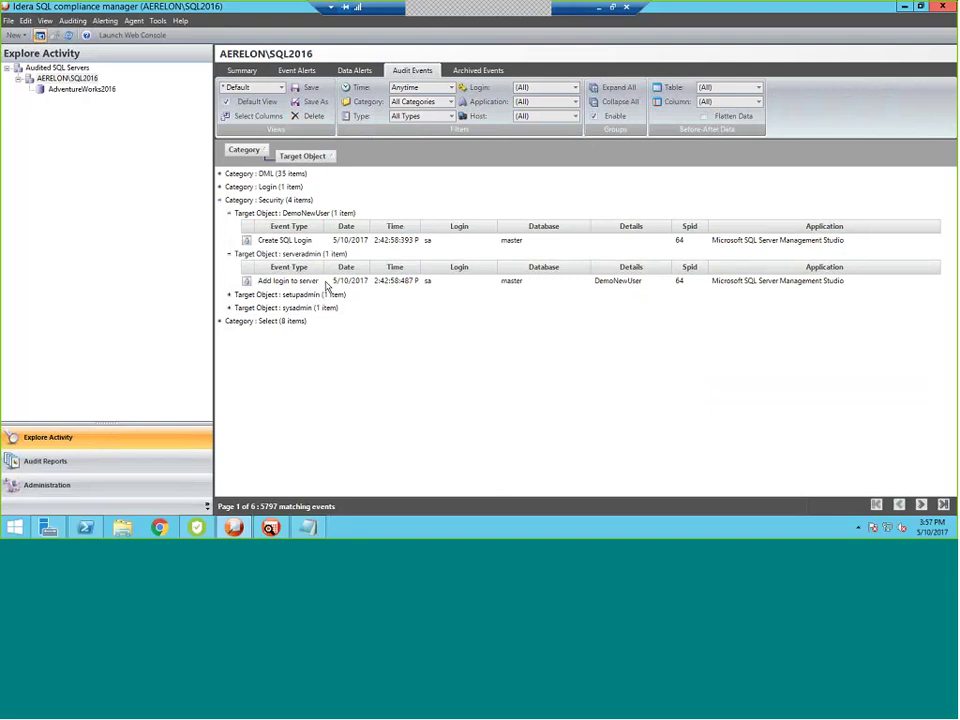
click(230, 295)
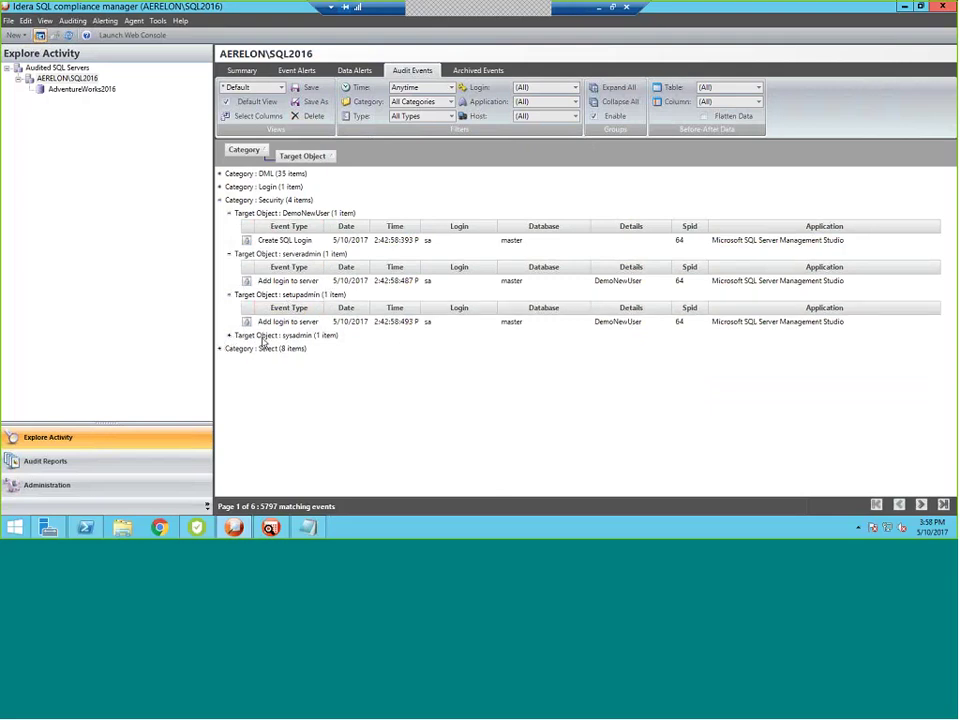
double_click(282, 337)
click(395, 362)
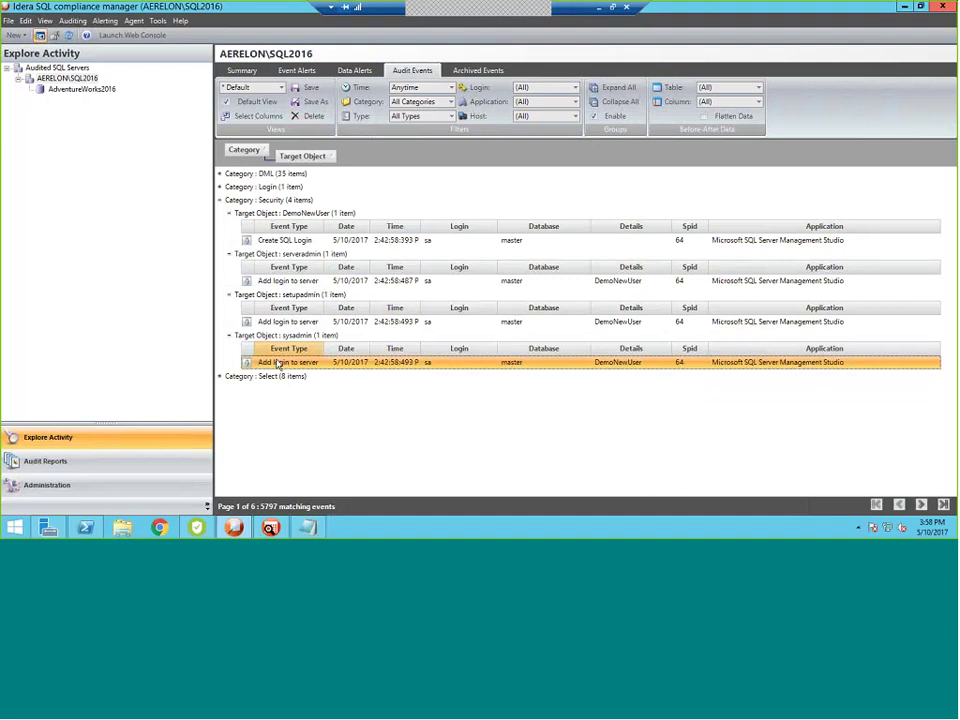
Find the audited events for the Person target object in the Select category
click(220, 378)
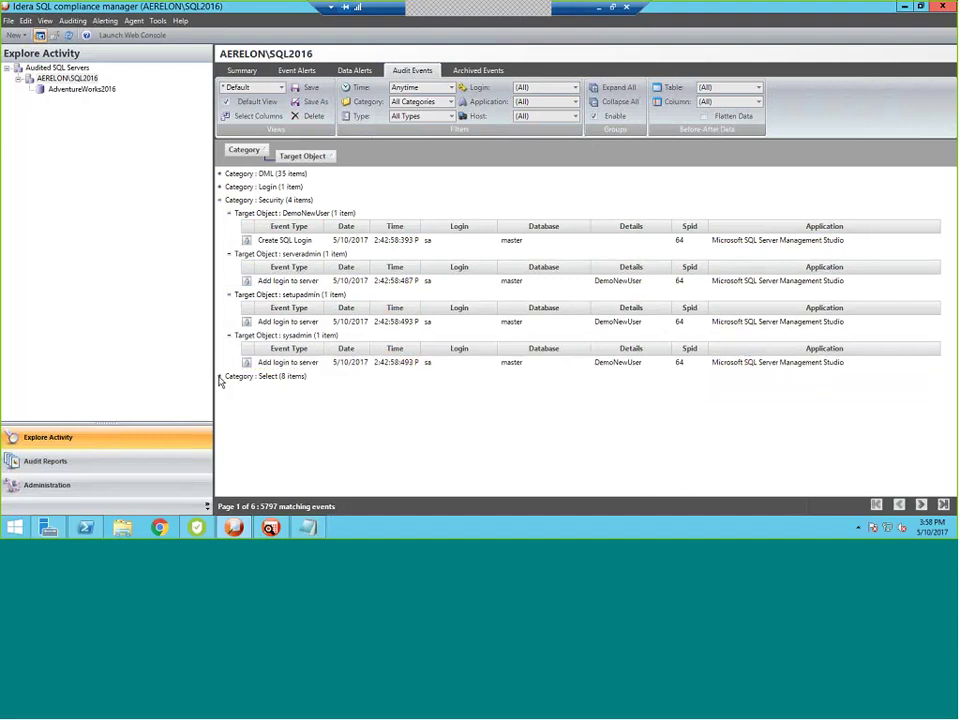
click(220, 378)
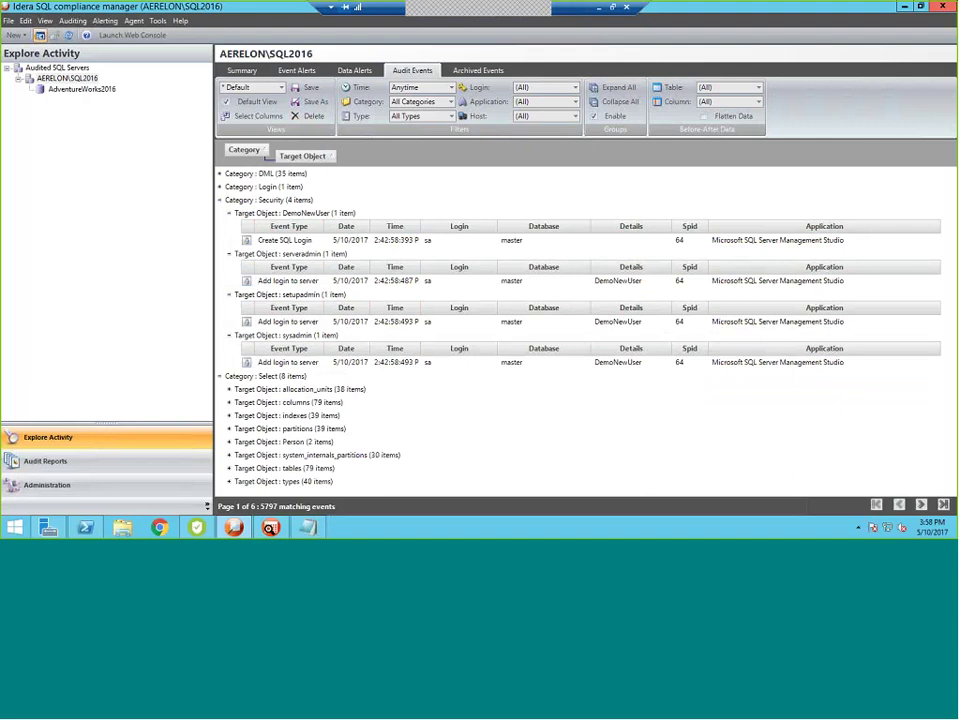
click(229, 442)
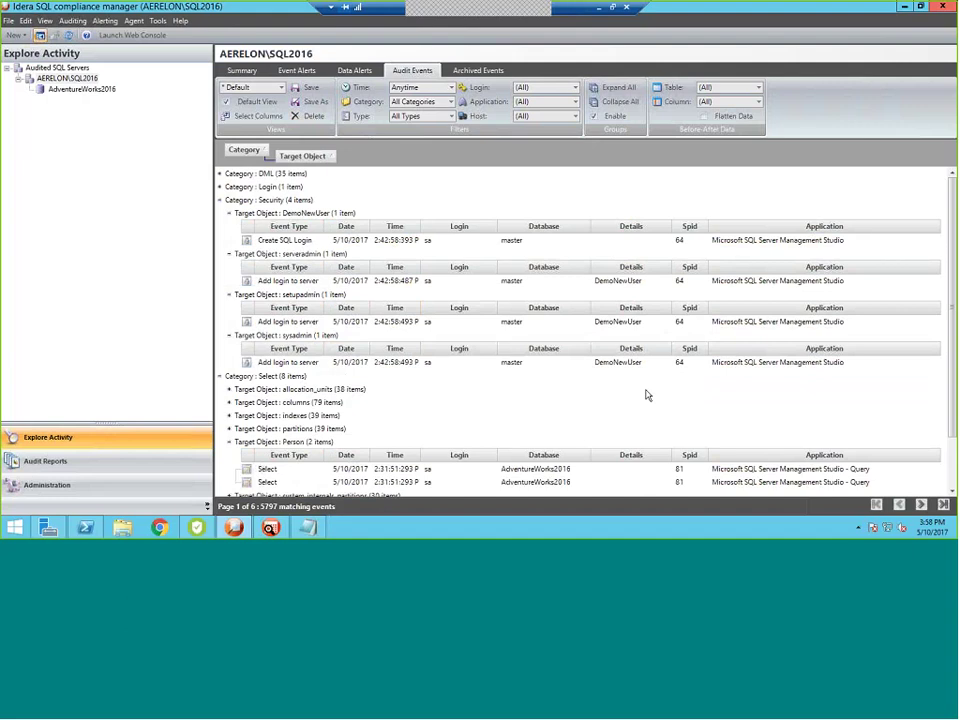
scroll(941, 292, down, 1)
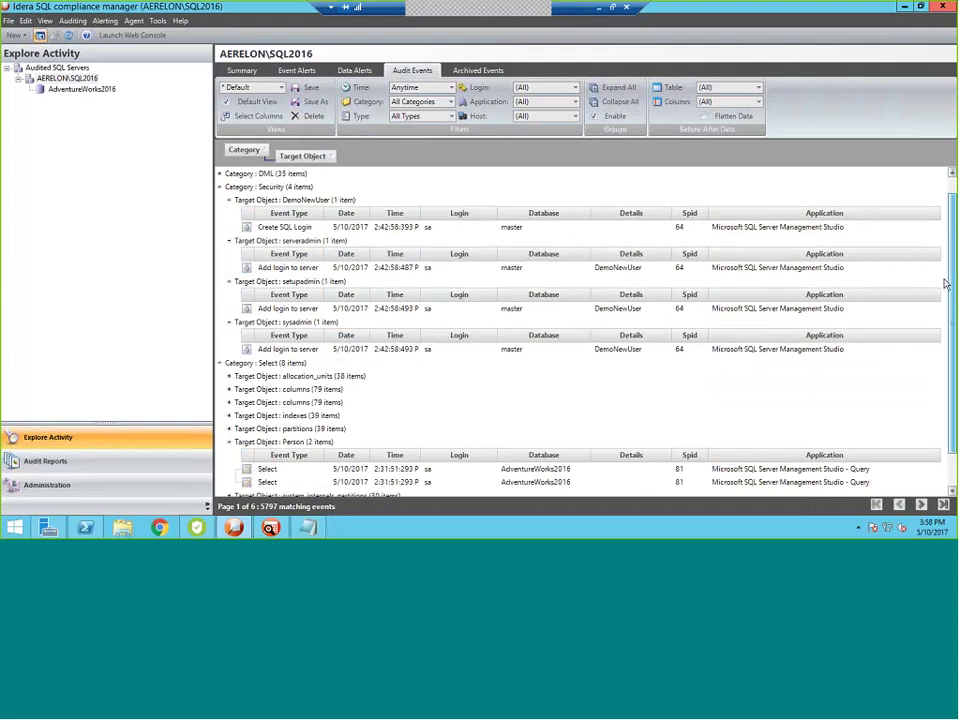
Examine the first Person Select event's properties, including its login, database and captured SQL statement
click(336, 429)
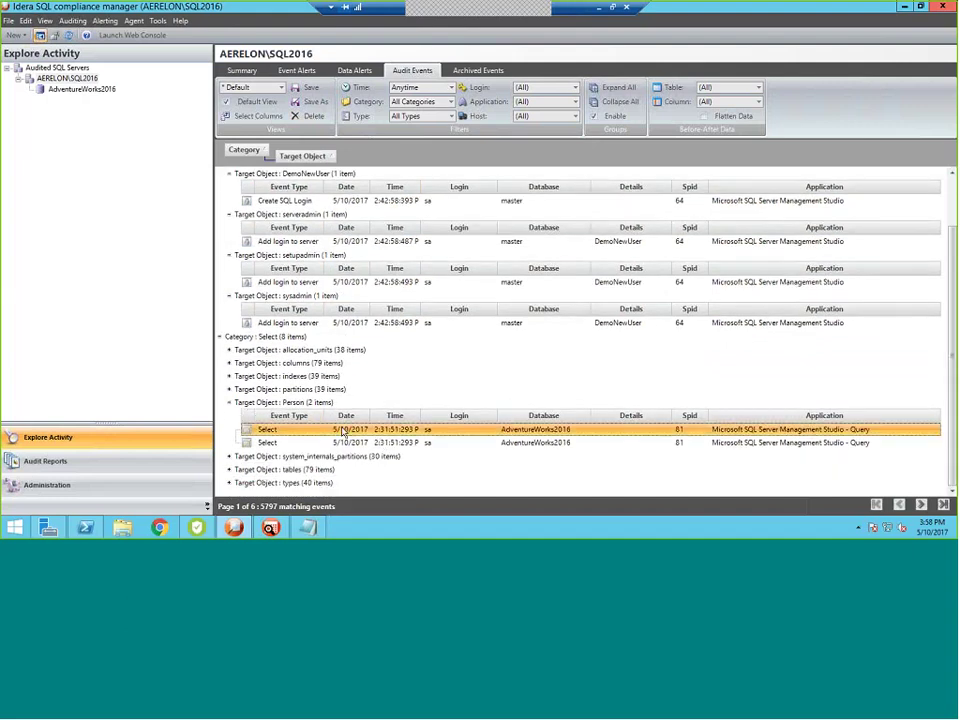
right_click(383, 447)
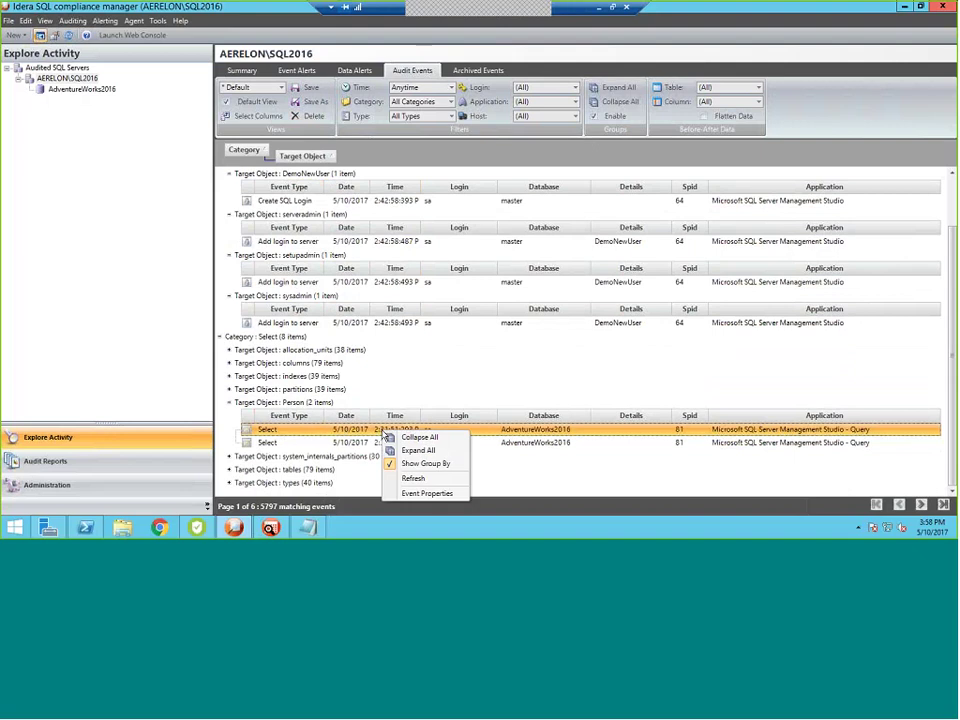
click(422, 497)
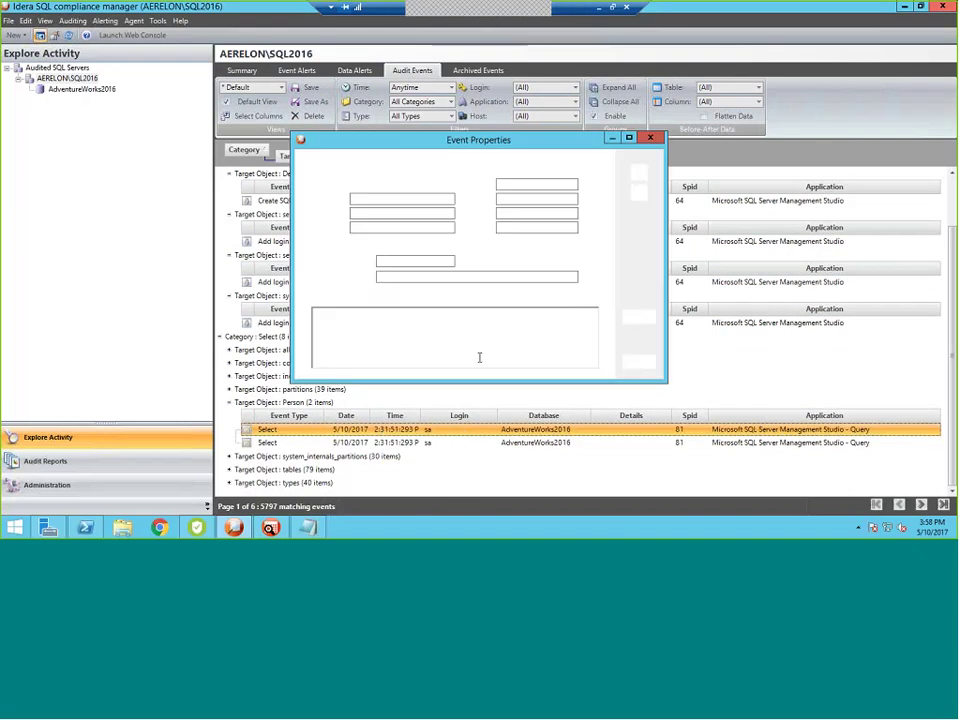
drag(430, 312, 312, 312)
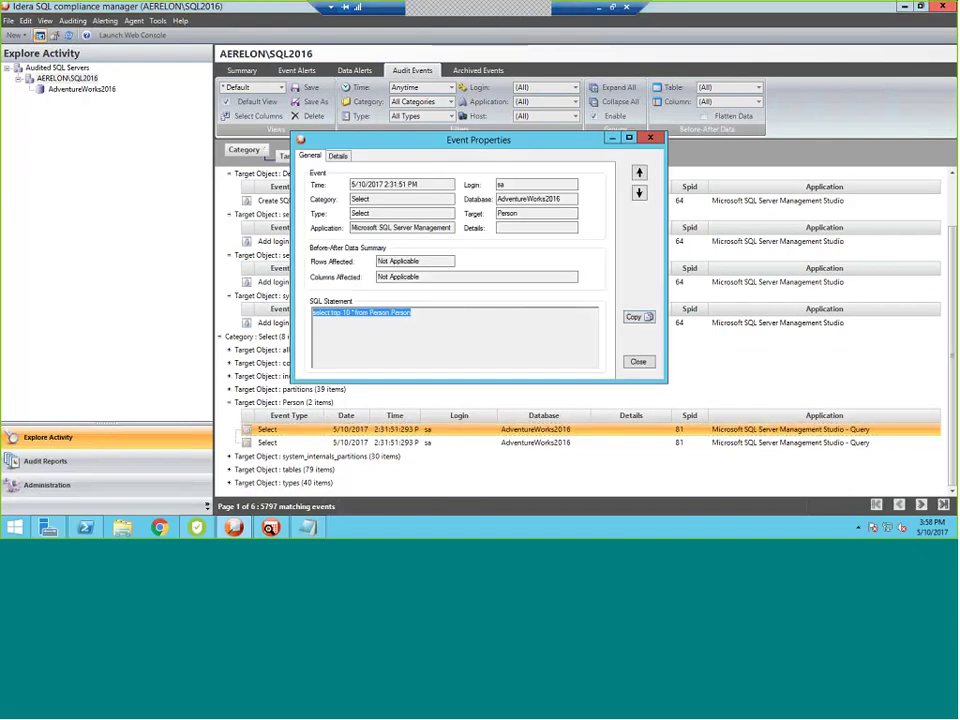
key(Tab)
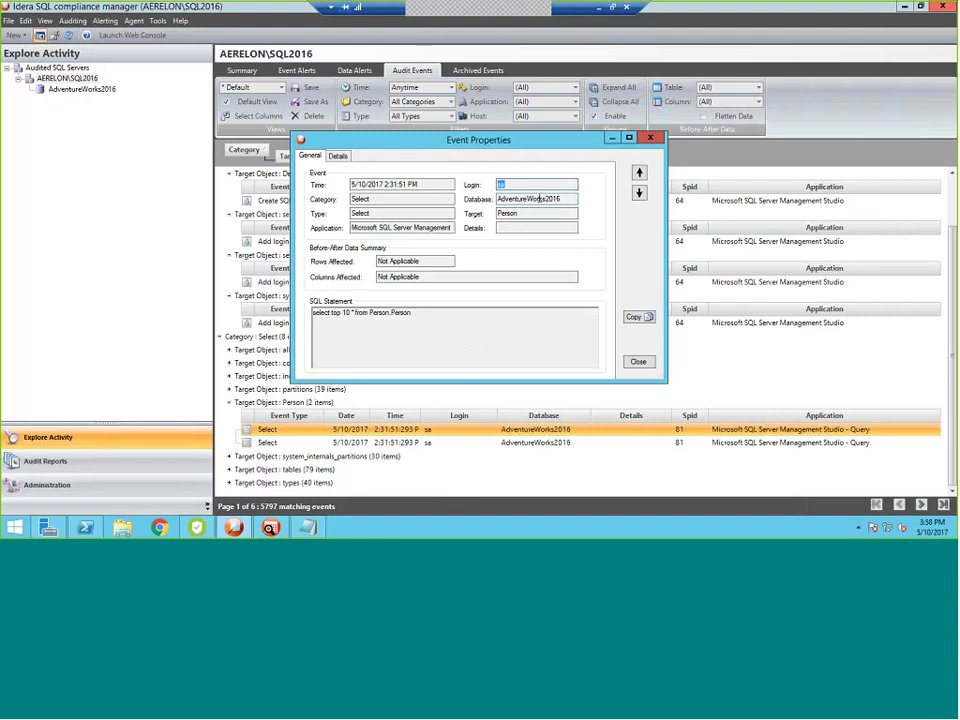
key(Tab)
click(430, 312)
key(ctrl+a)
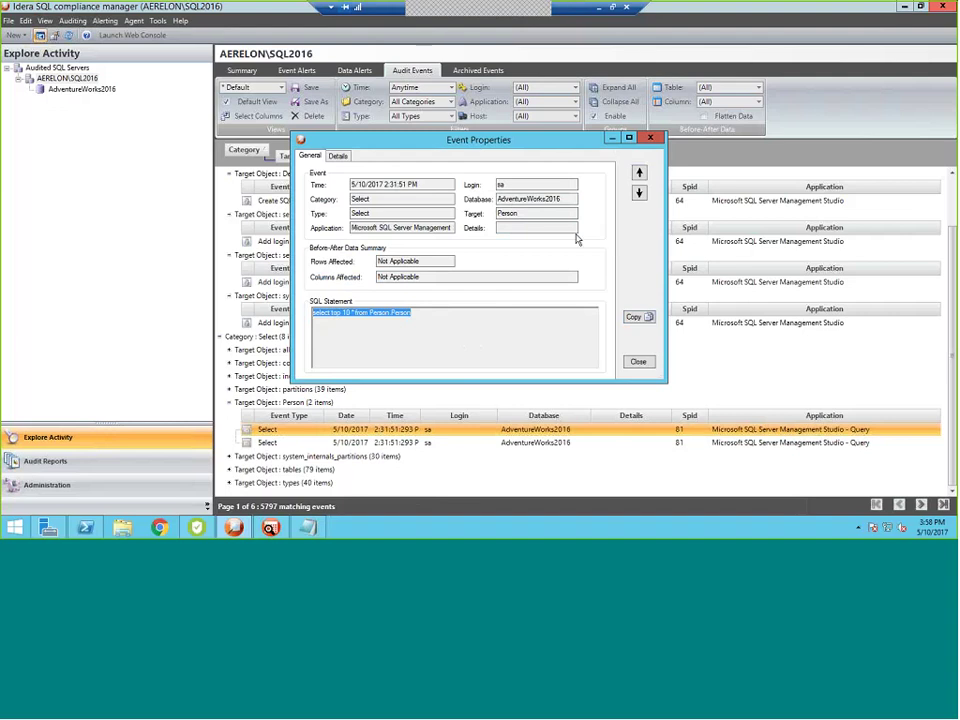
click(649, 139)
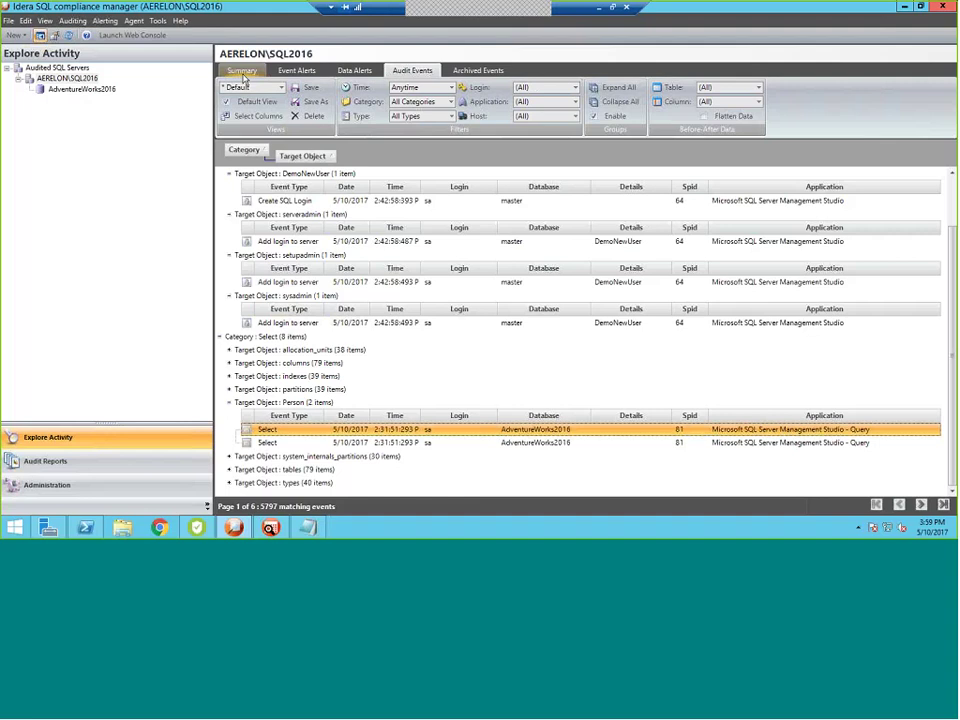
Return to the AERELON\SQL2016 activity summary, then switch to Idera SQL Column Search and allow it to run
click(241, 71)
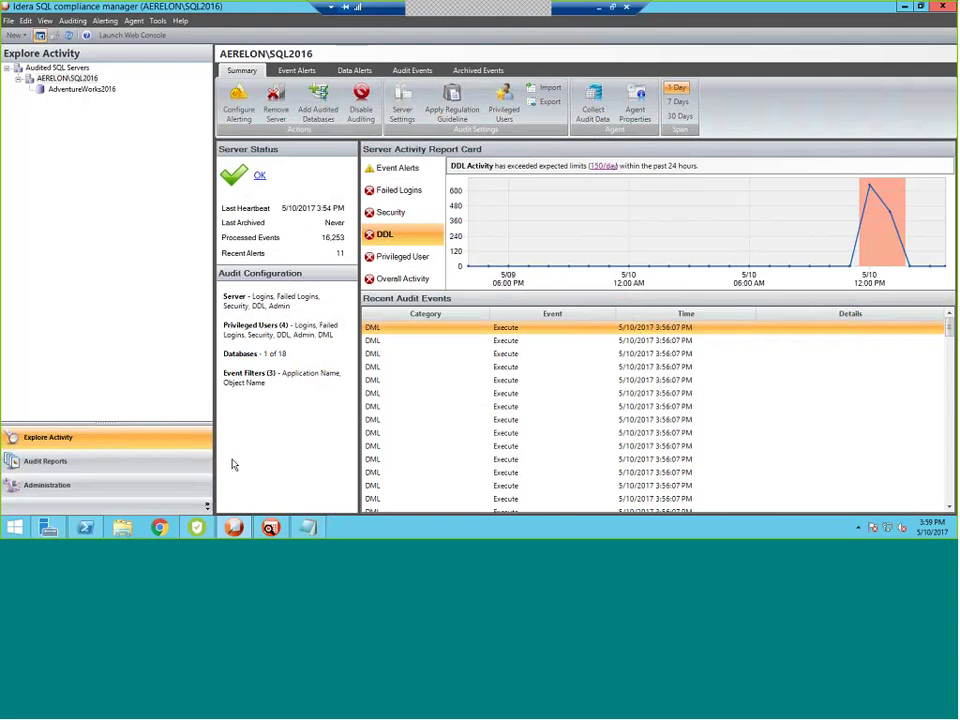
click(267, 530)
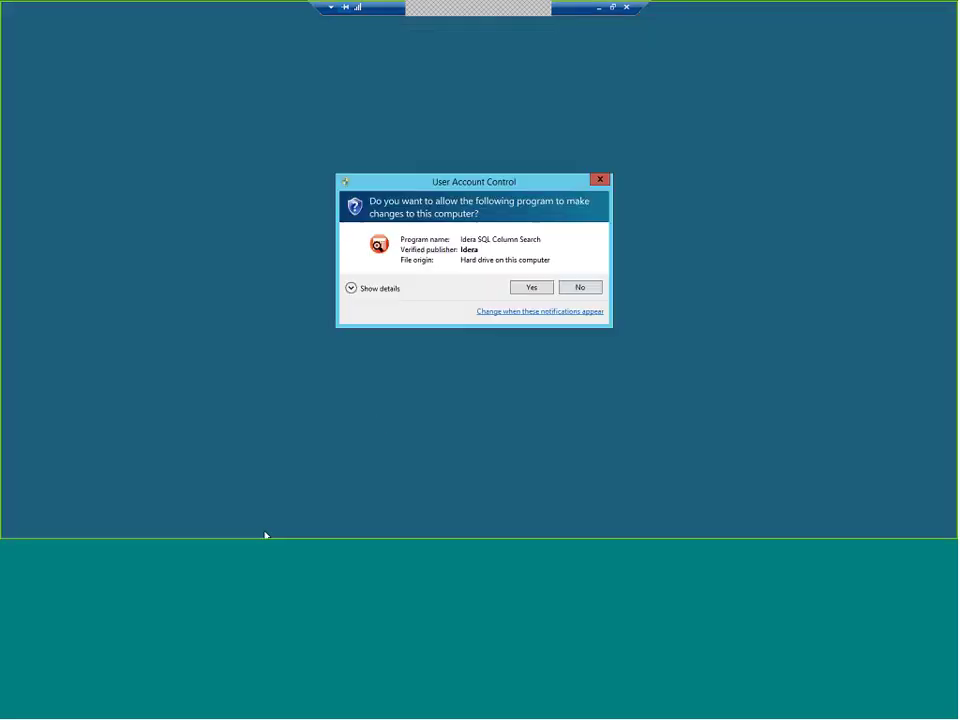
click(529, 290)
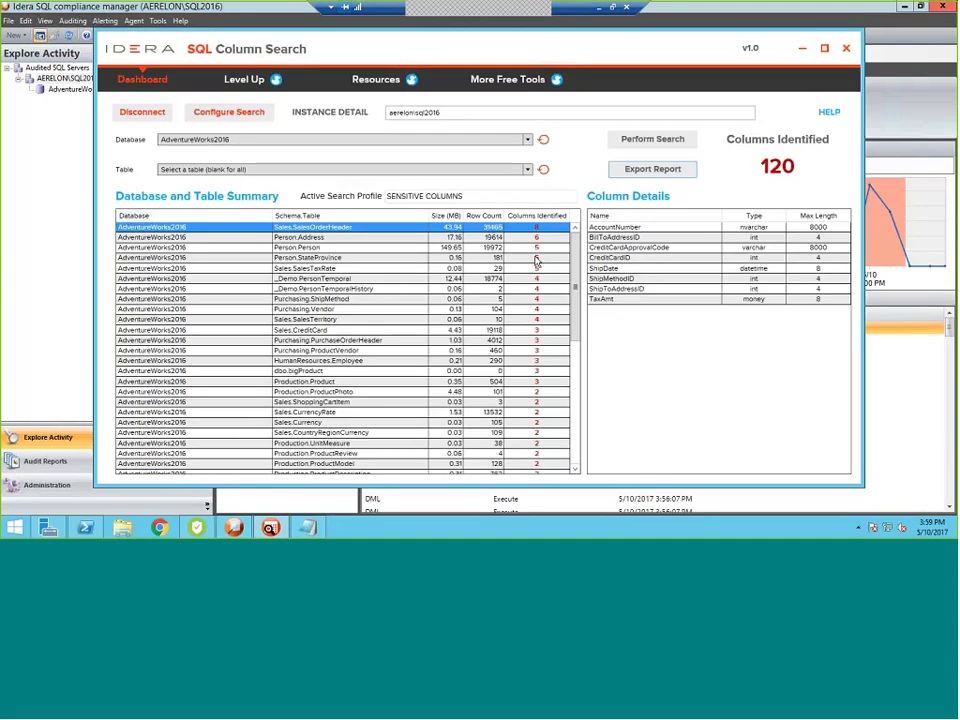
Browse the tables in the AdventureWorks2016 search results and examine the sensitive columns identified in each
click(536, 268)
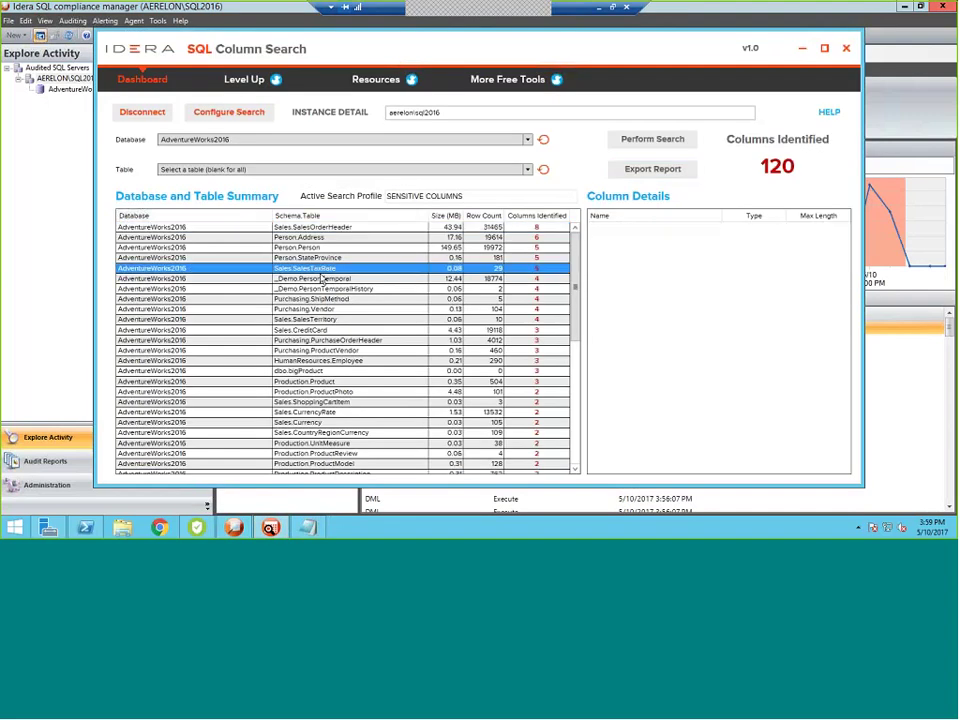
click(349, 311)
key(Up)
key(Up)
key(Up)
key(Up)
key(Up)
key(Up)
key(Up)
key(Up)
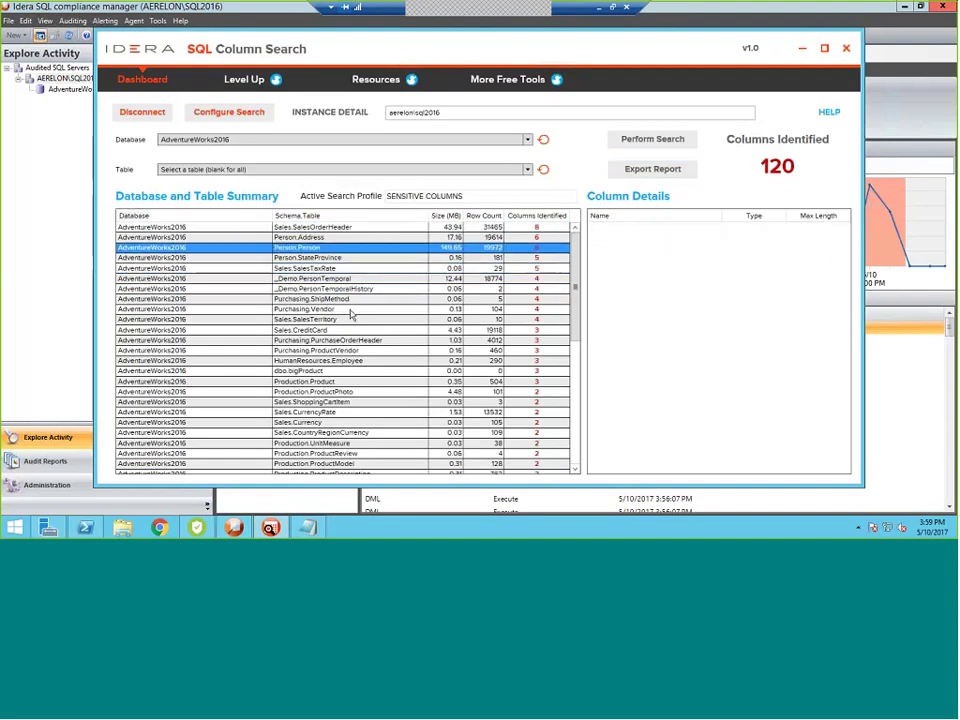
key(Down)
key(Down)
key(Down)
key(Down)
key(Down)
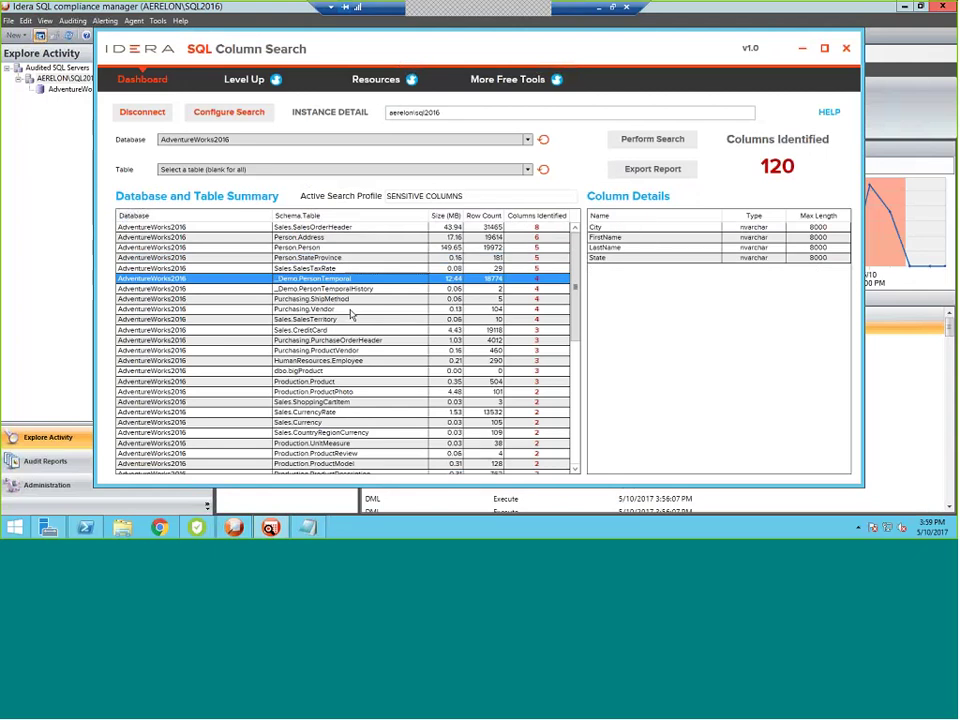
key(Down)
key(Down)
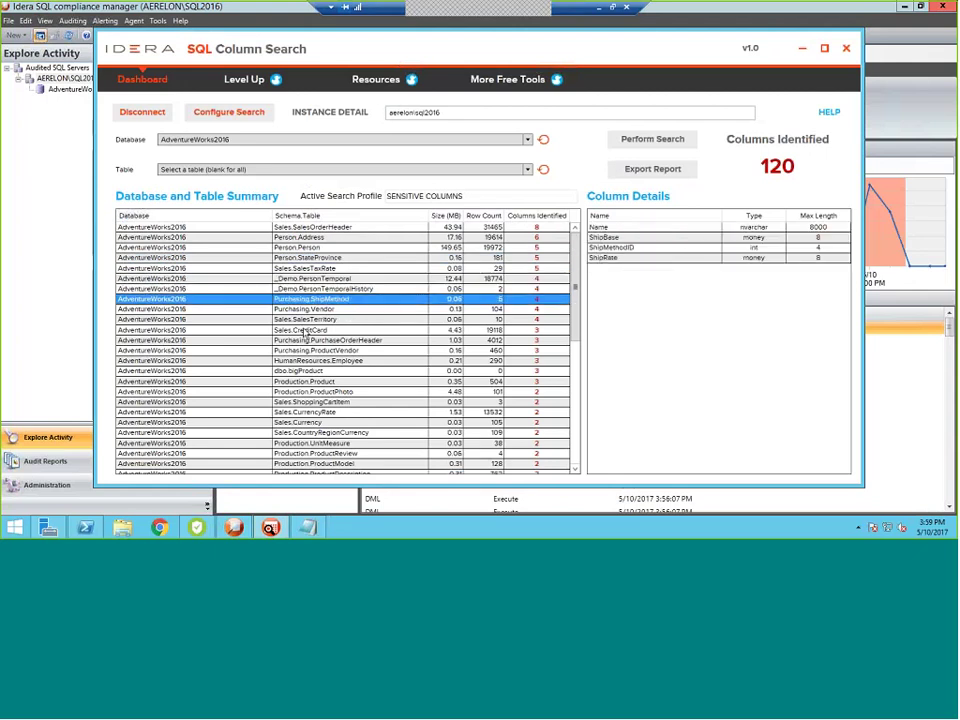
click(303, 316)
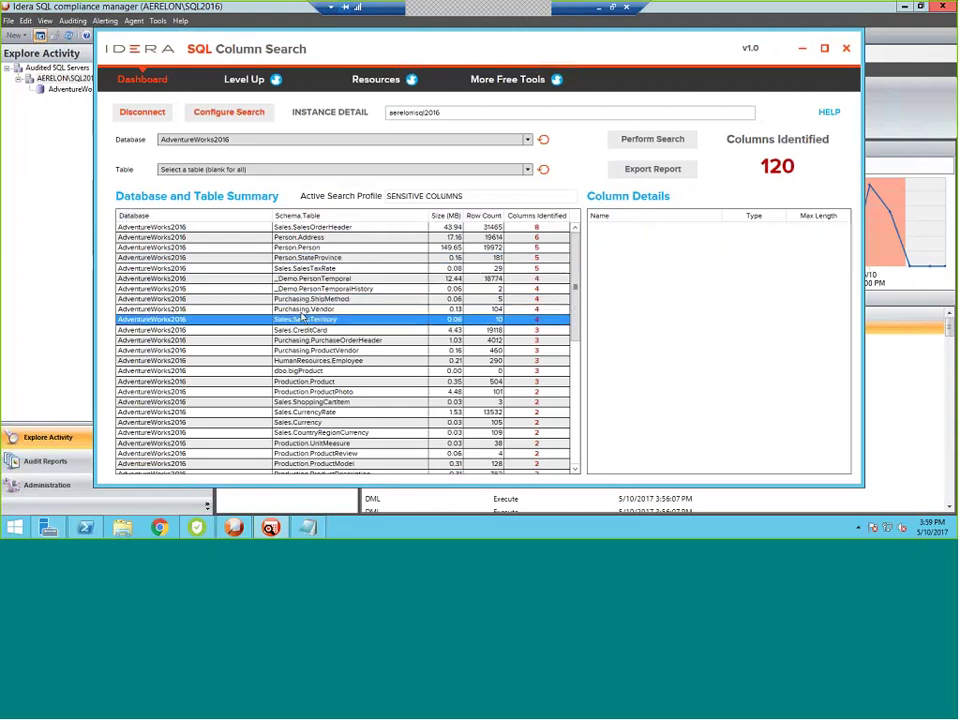
Review the search strings and definitions in the SENSITIVE COLUMNS profile, such as PIN Number, Salary, Address and Country
click(229, 113)
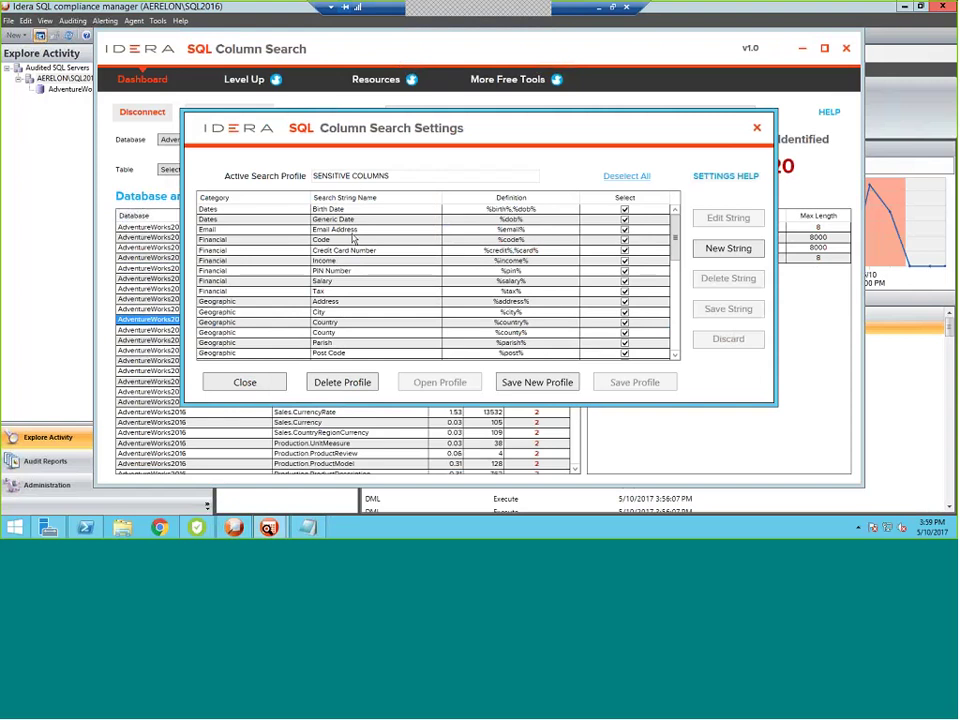
click(246, 230)
click(535, 271)
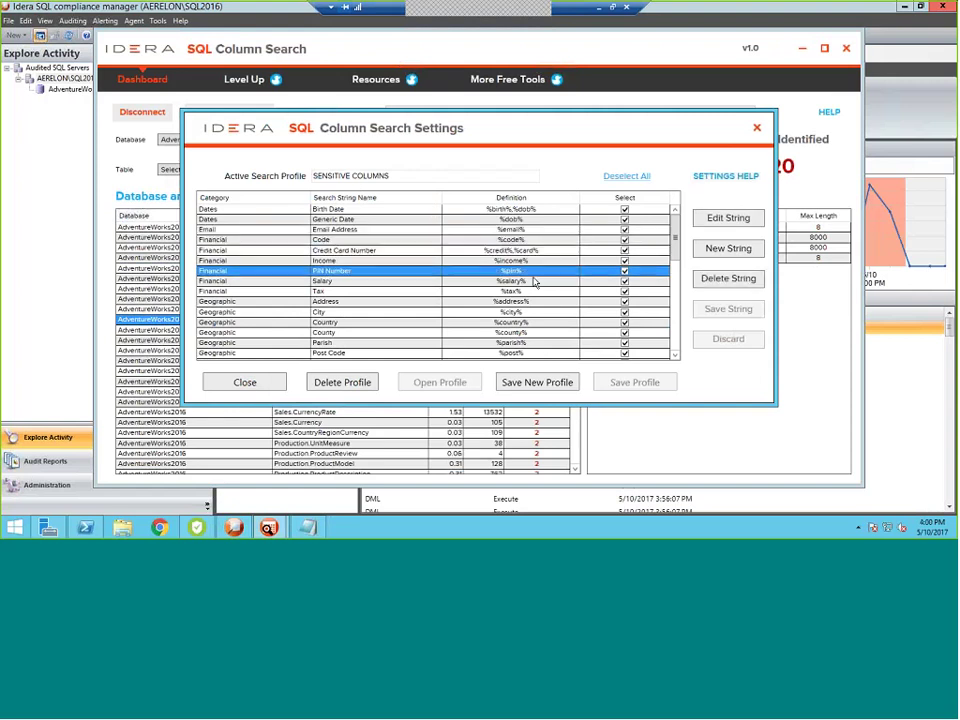
click(535, 282)
click(537, 301)
click(545, 322)
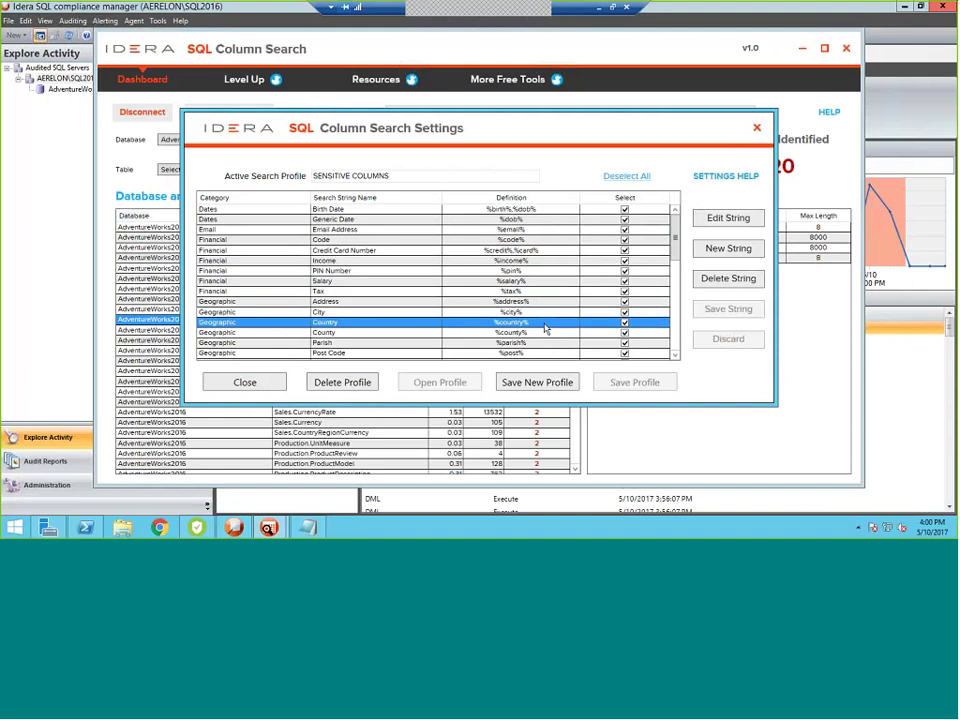
click(405, 343)
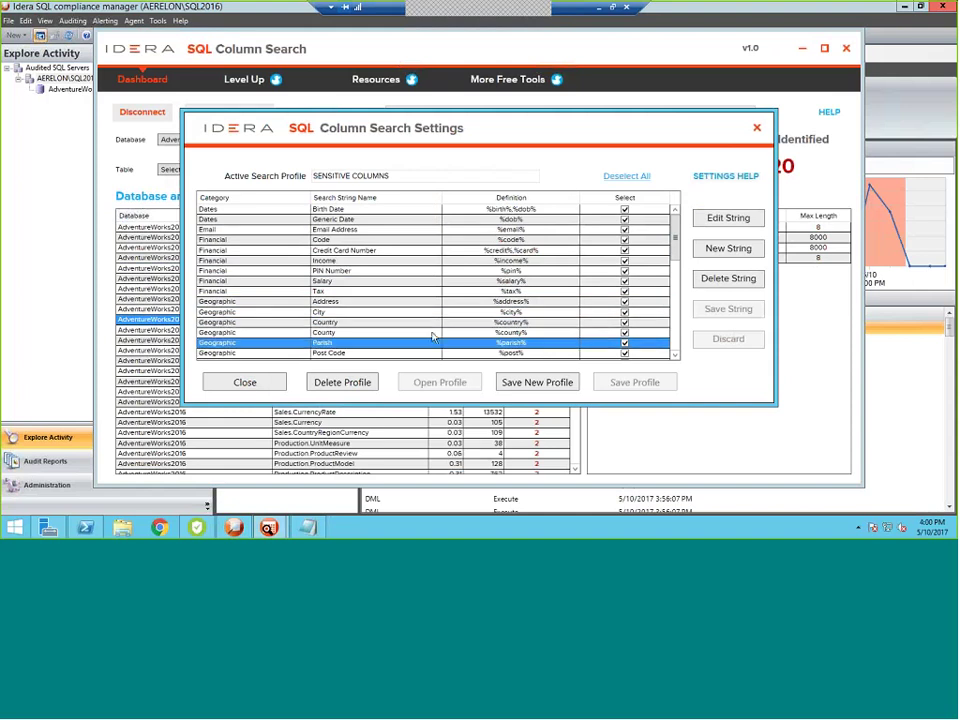
click(755, 129)
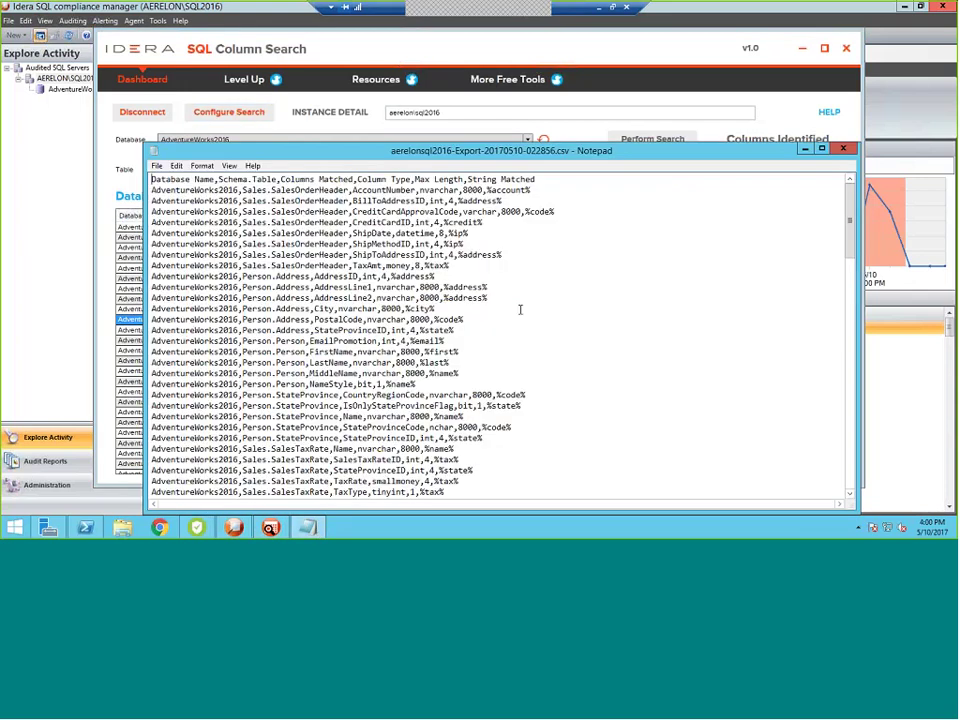
Switch to Notepad and review the exported column report aerelonsql2016-Export-20170510-022856.csv
click(560, 292)
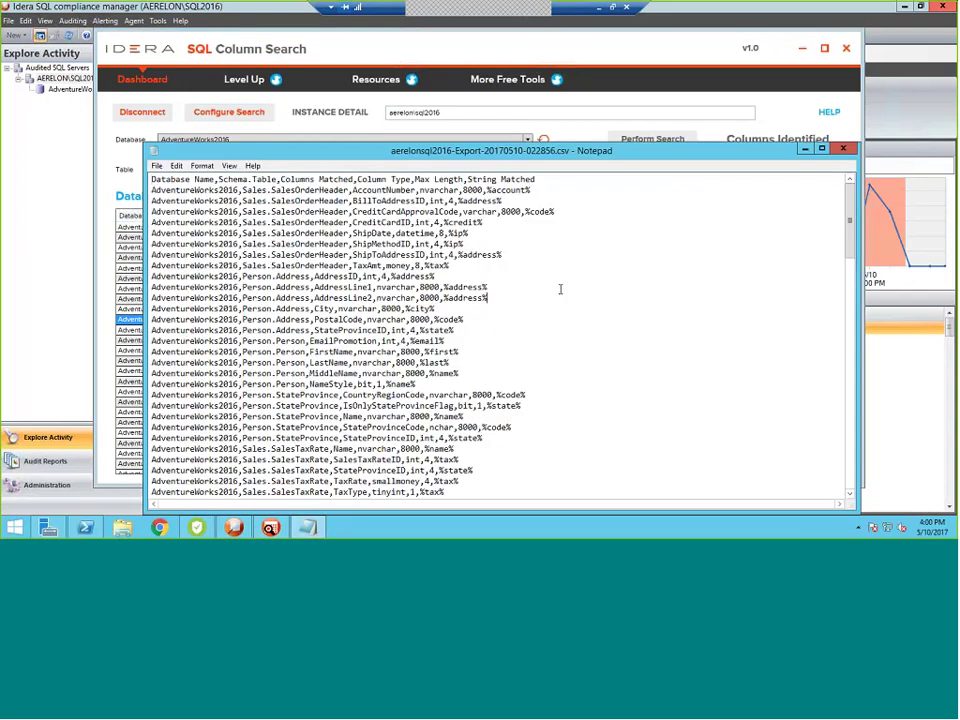